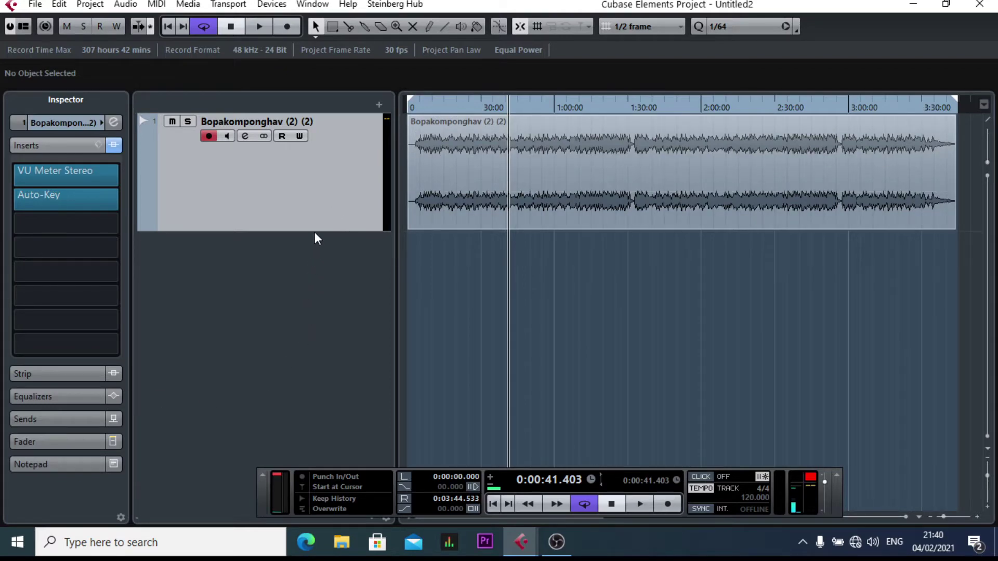
Reduce the height of the backing track and add three stereo audio tracks below it
drag(316, 230, 305, 157)
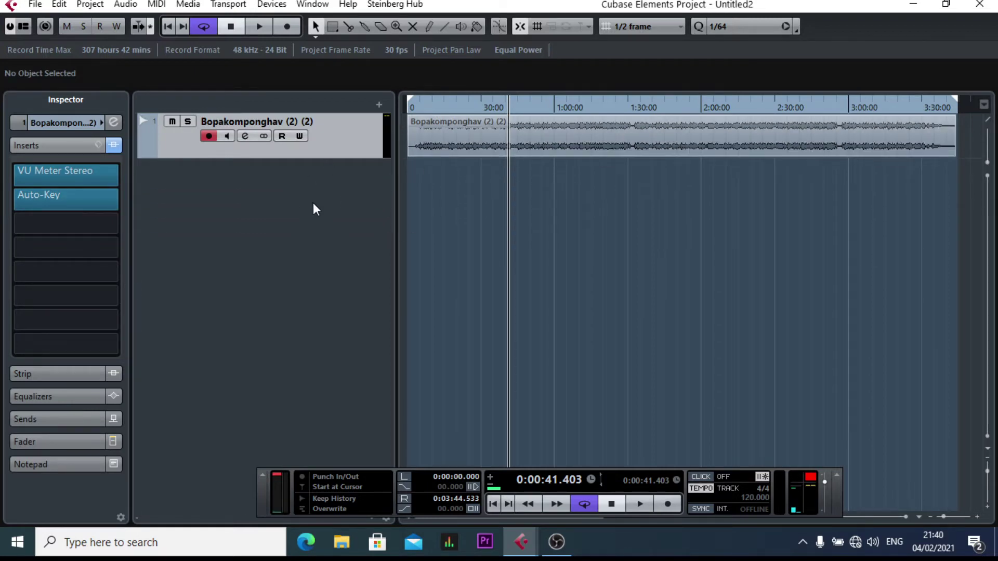
right_click(321, 144)
mouse_move(375, 156)
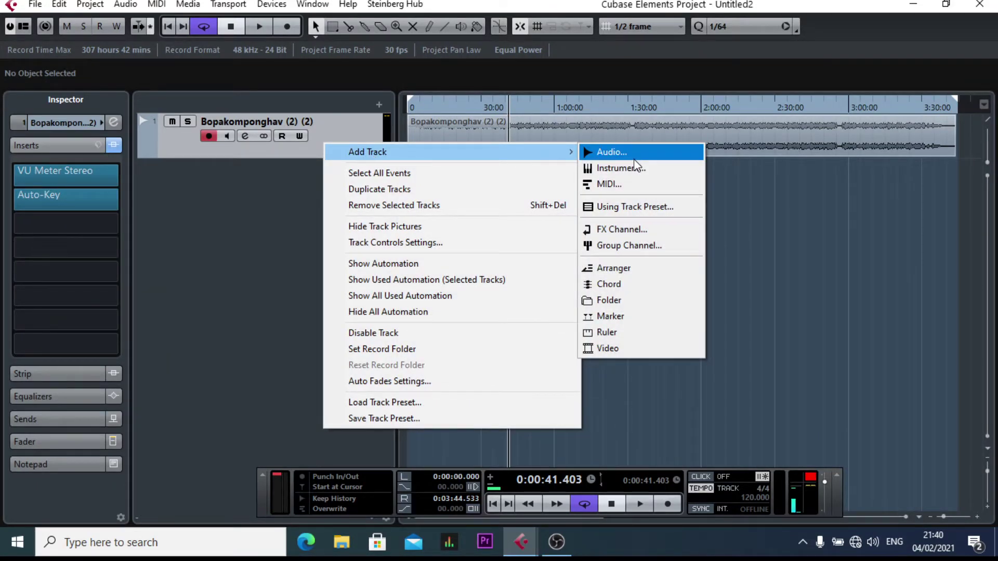
click(634, 158)
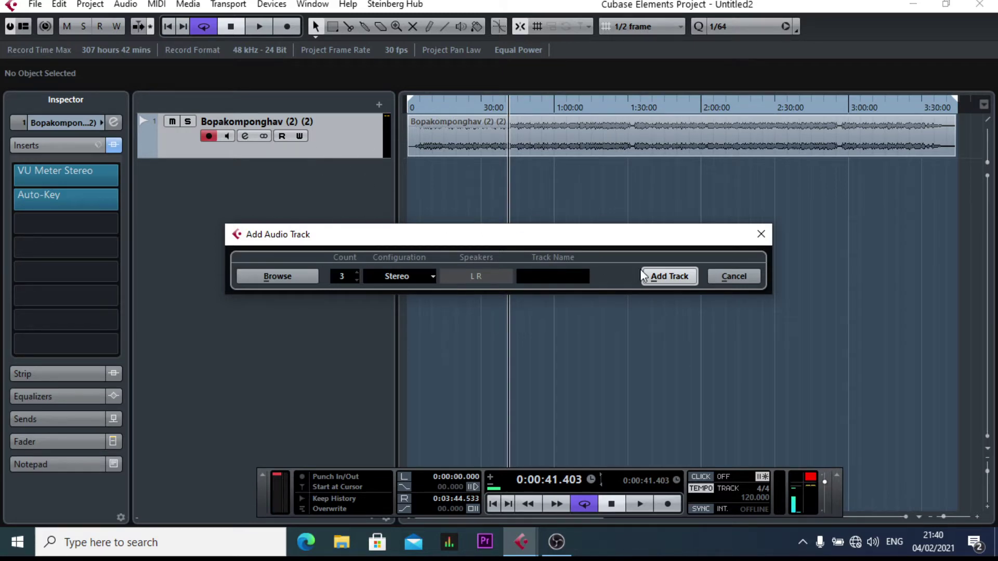
click(670, 277)
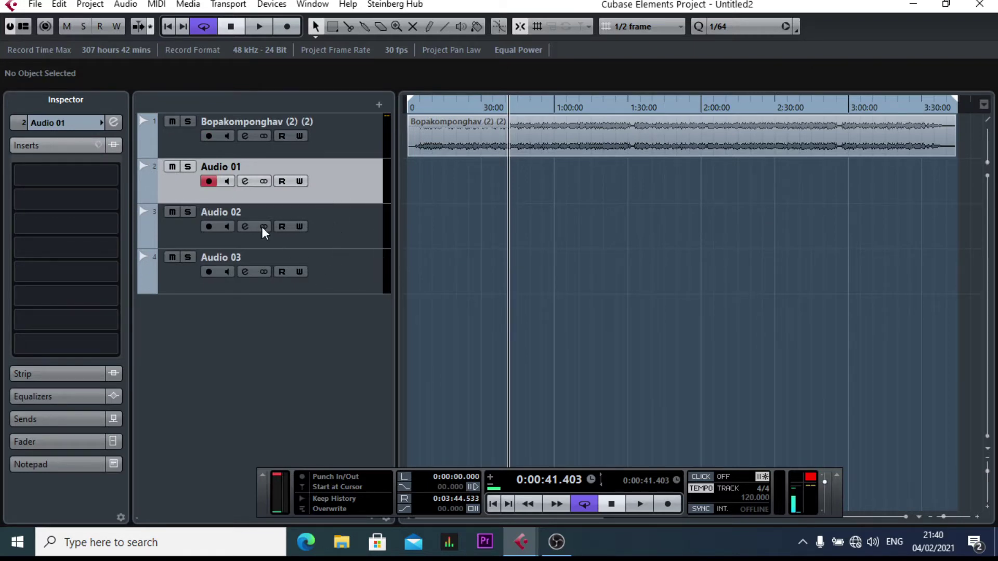
Rename the Audio 01 track as Vocal1
double_click(232, 169)
right_click(232, 172)
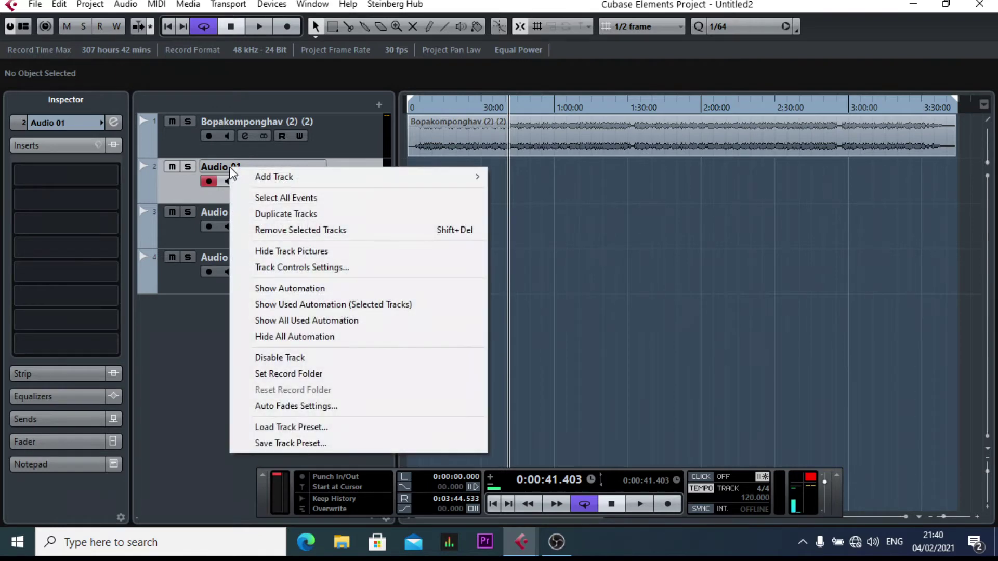
click(203, 171)
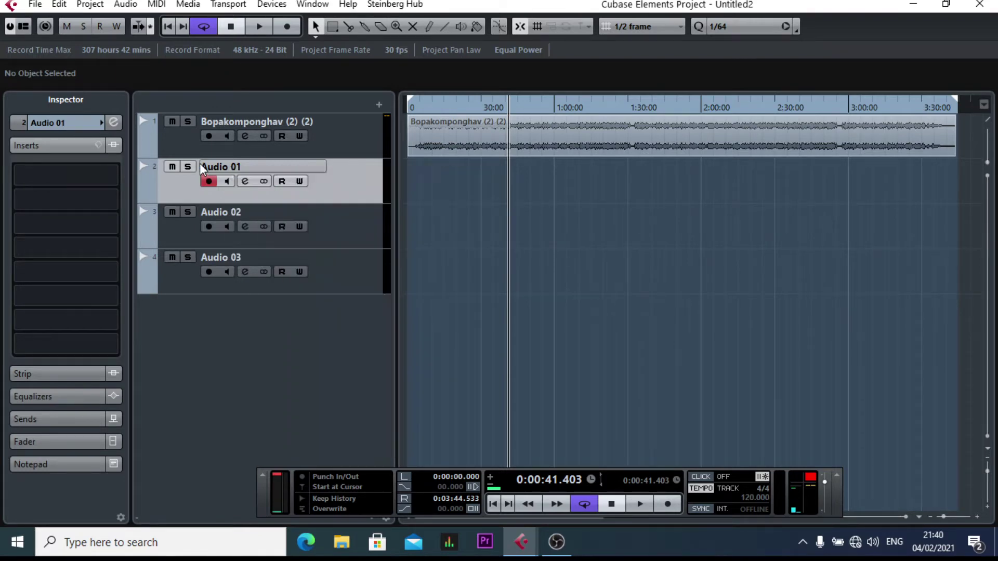
click(240, 169)
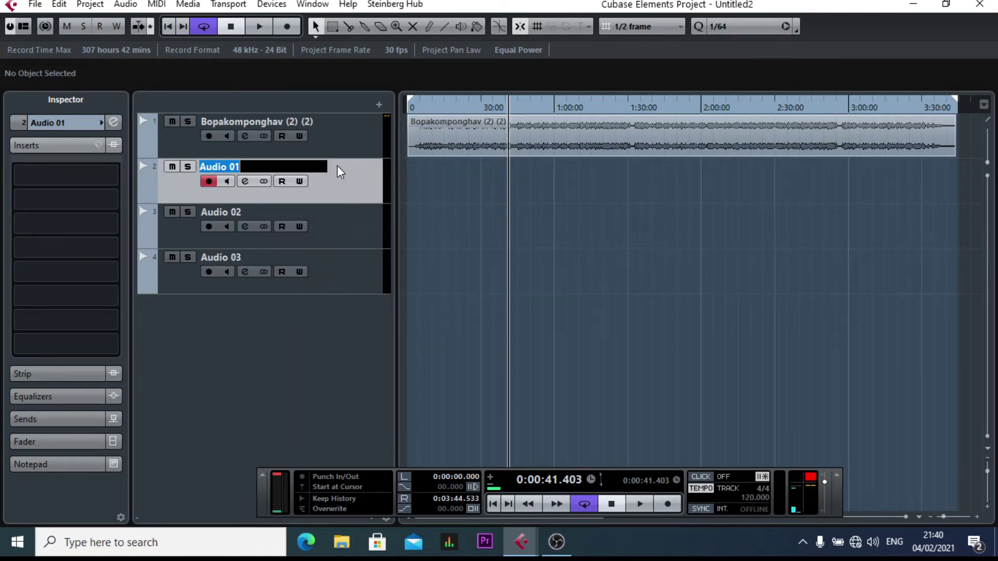
text(V)
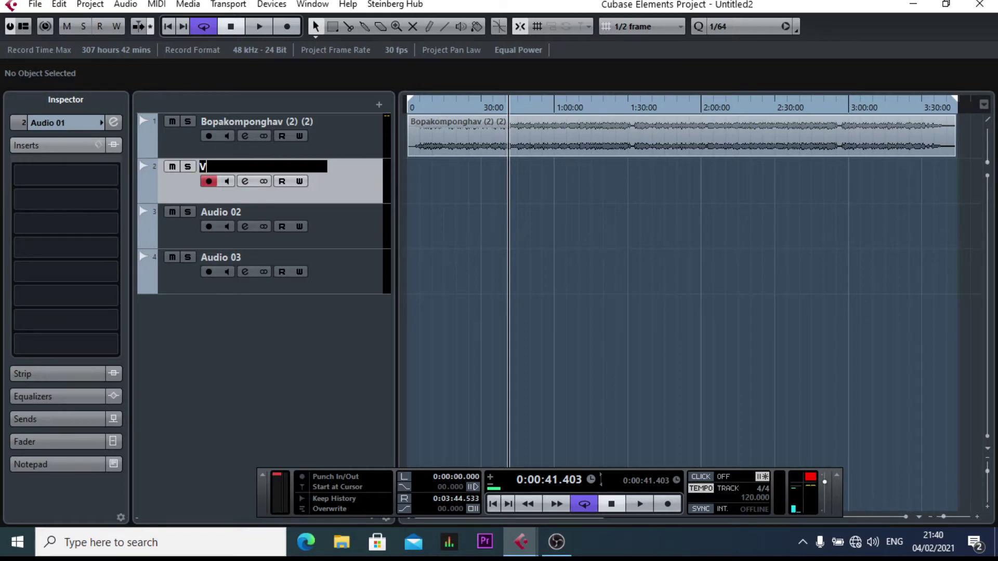
text(ocal1)
click(340, 171)
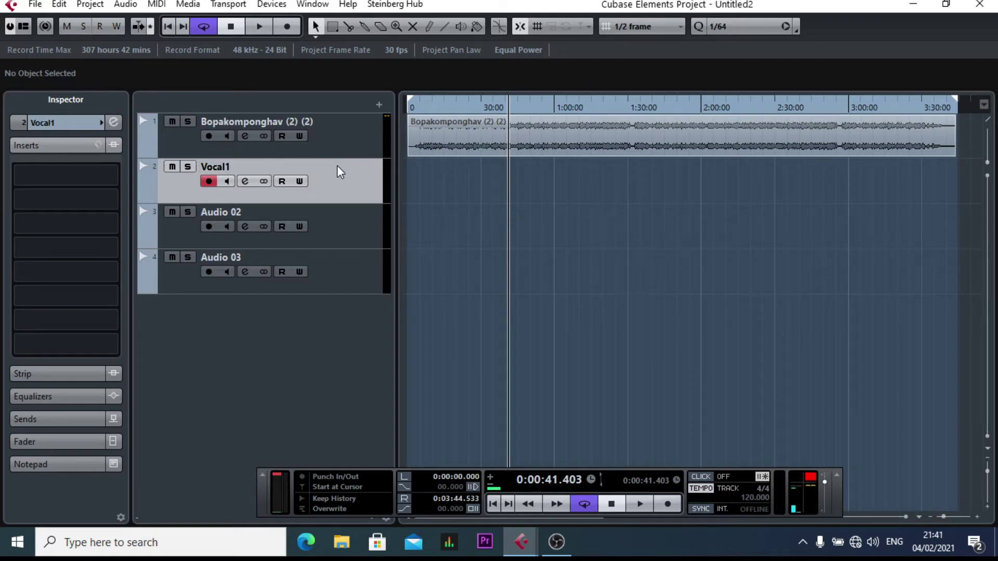
Rename the Audio 02 track as Vocal 2
click(247, 213)
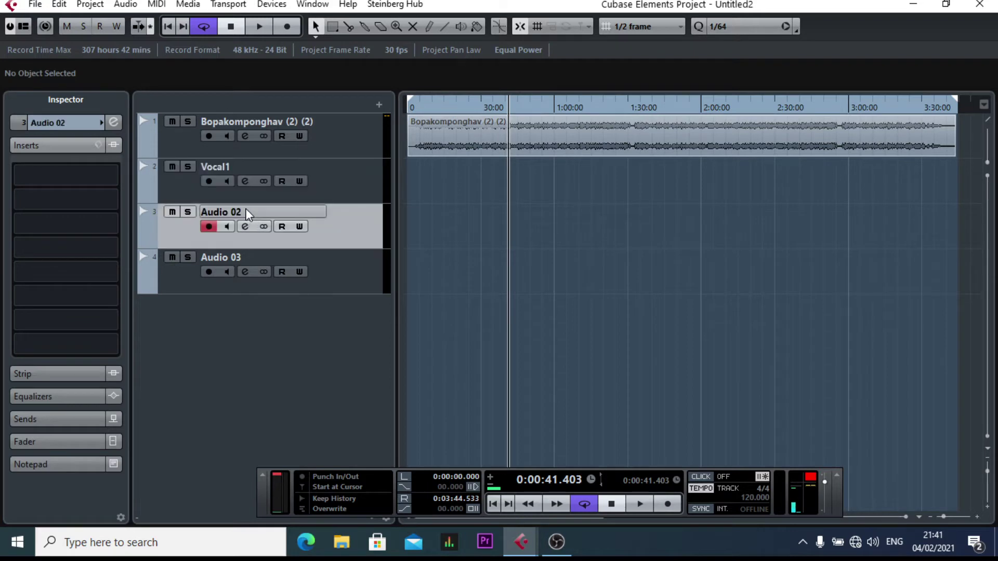
right_click(246, 213)
click(234, 216)
right_click(234, 216)
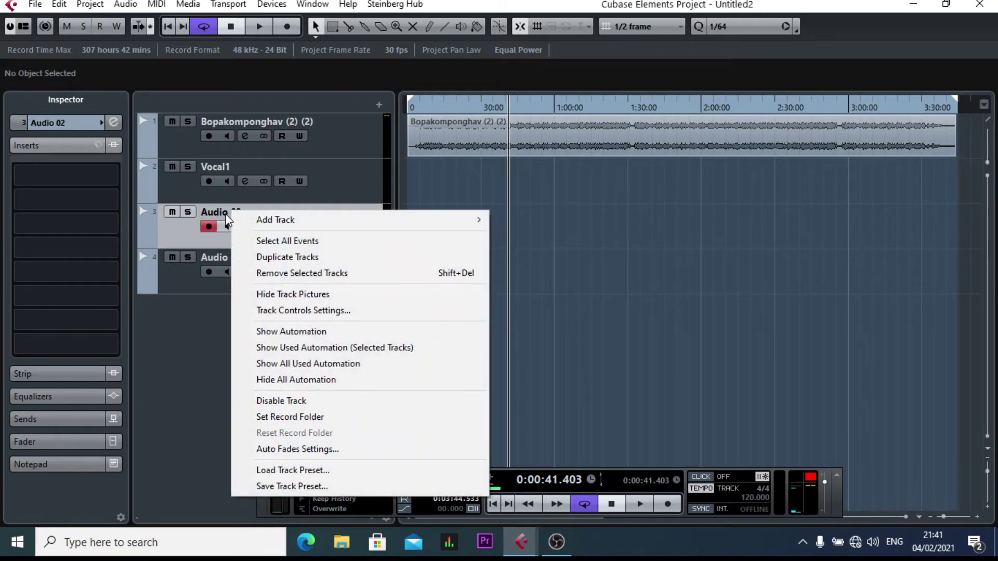
click(227, 219)
double_click(245, 212)
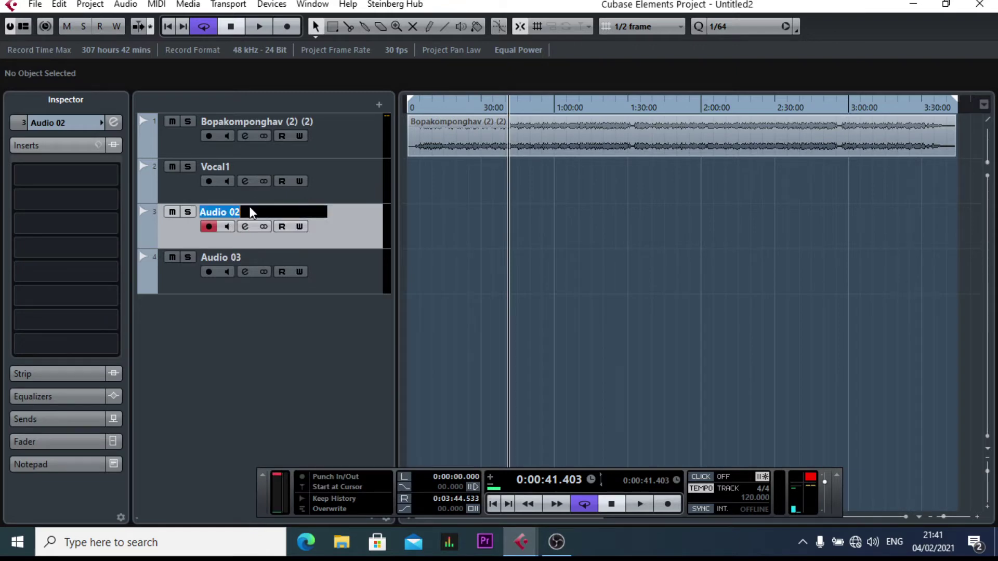
text(Voc)
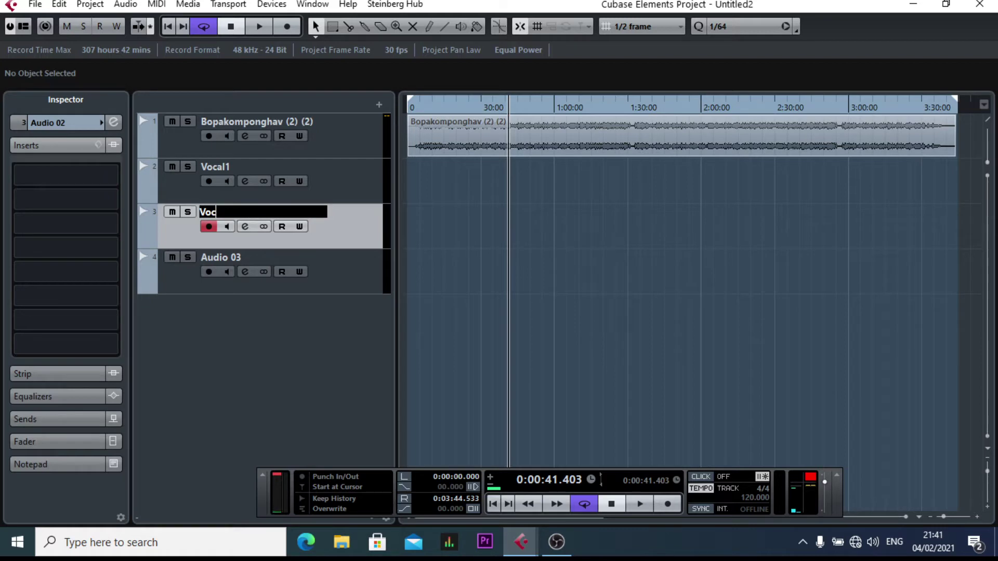
text(al 2)
Rename the Audio 03 track as Vocal 3
double_click(236, 263)
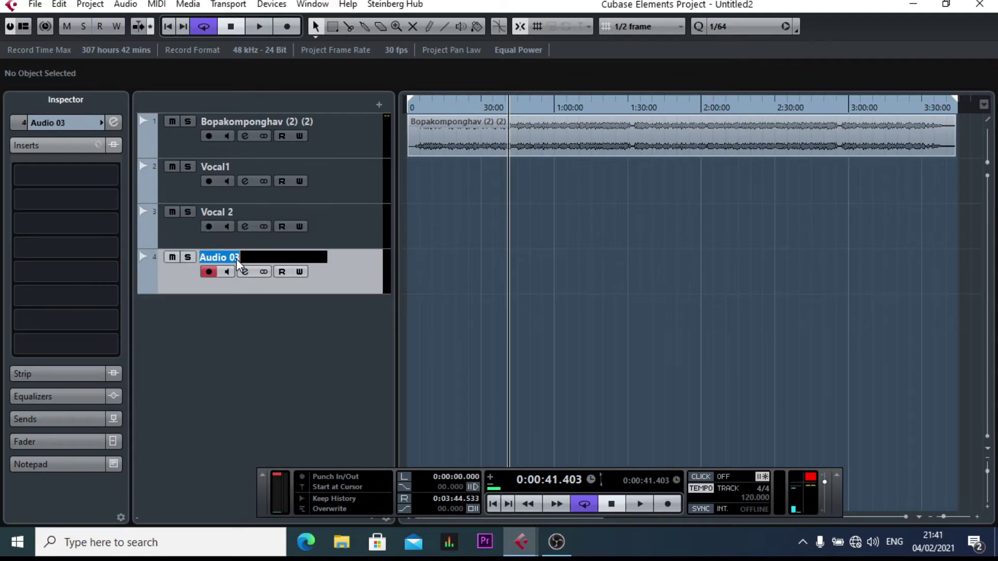
text(V)
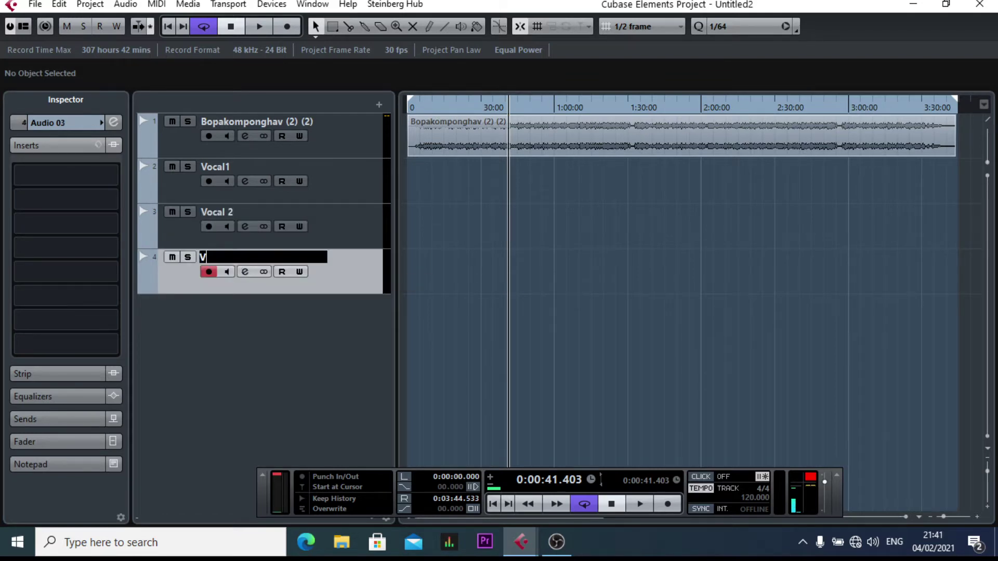
text(ocal 3)
key(Return)
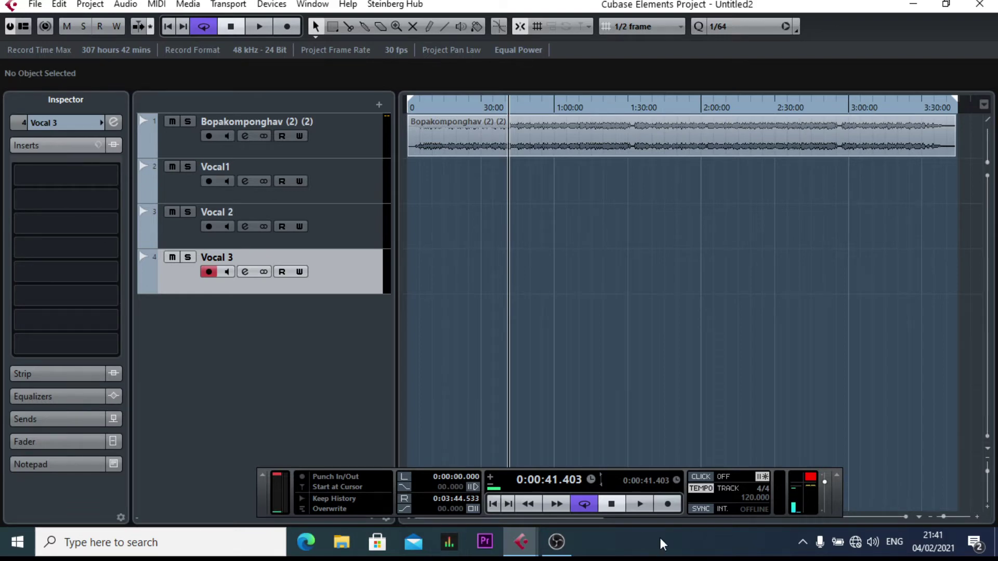
click(557, 543)
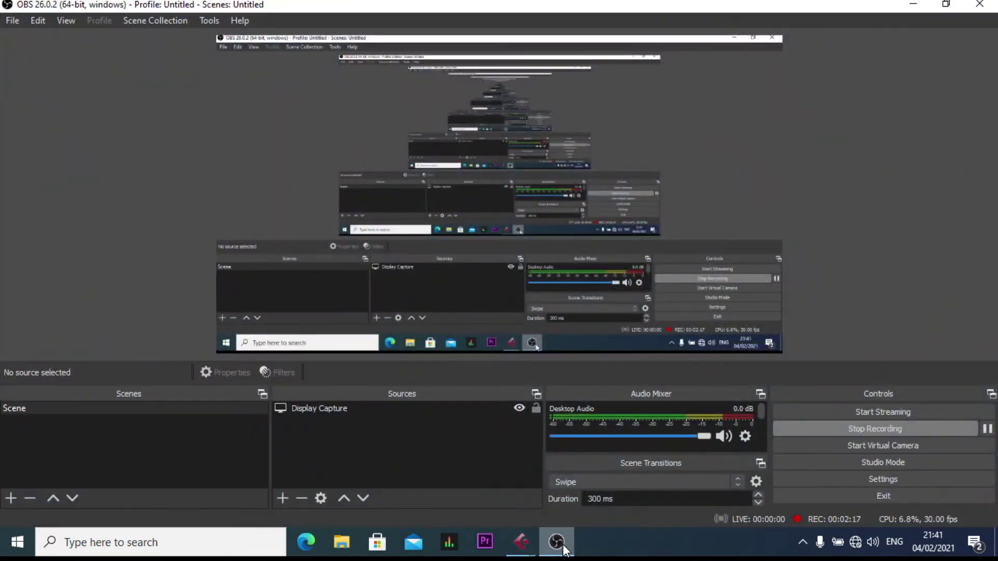
click(563, 544)
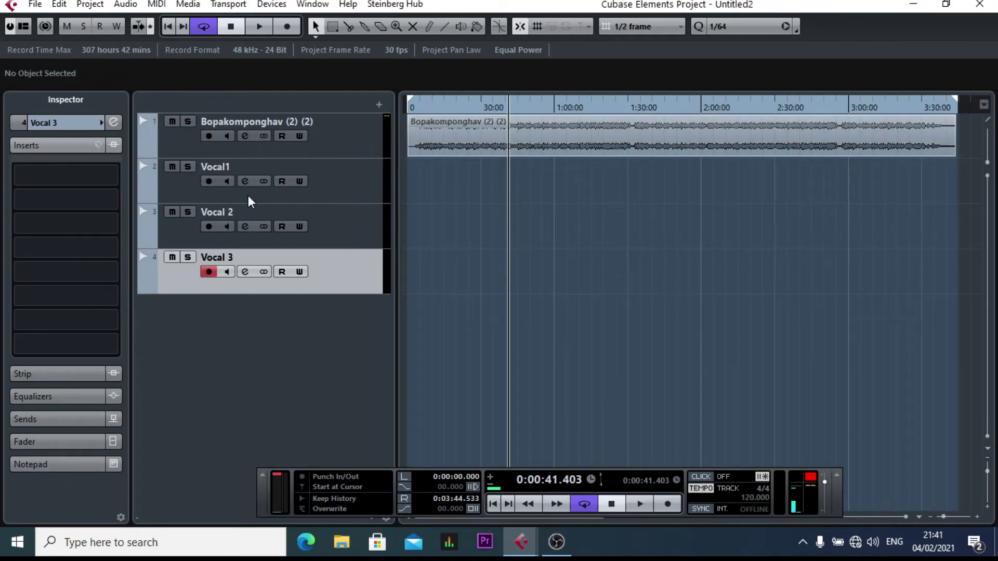
Return the playhead to the project start and select the Vocal1 track so it is armed for recording
click(358, 189)
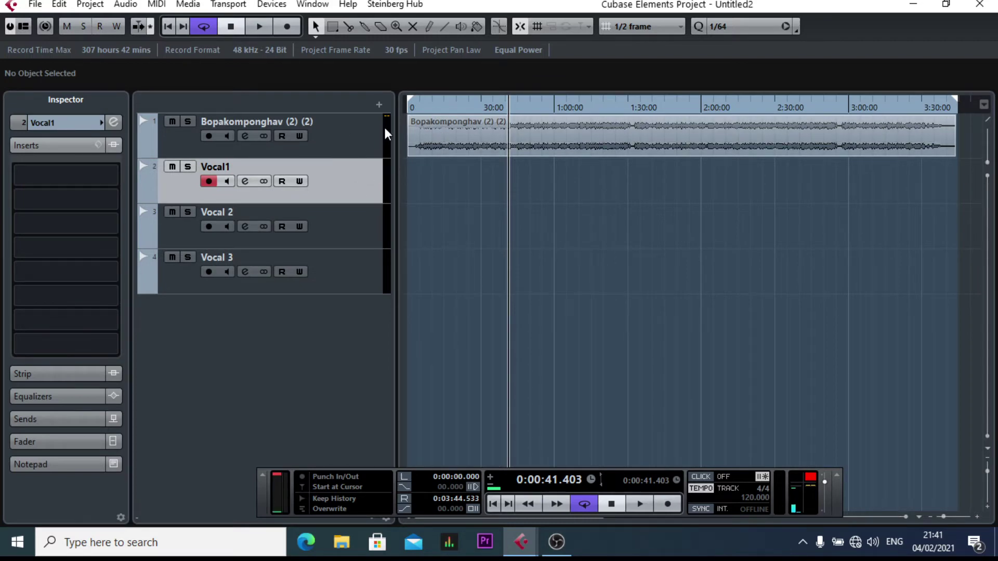
click(168, 26)
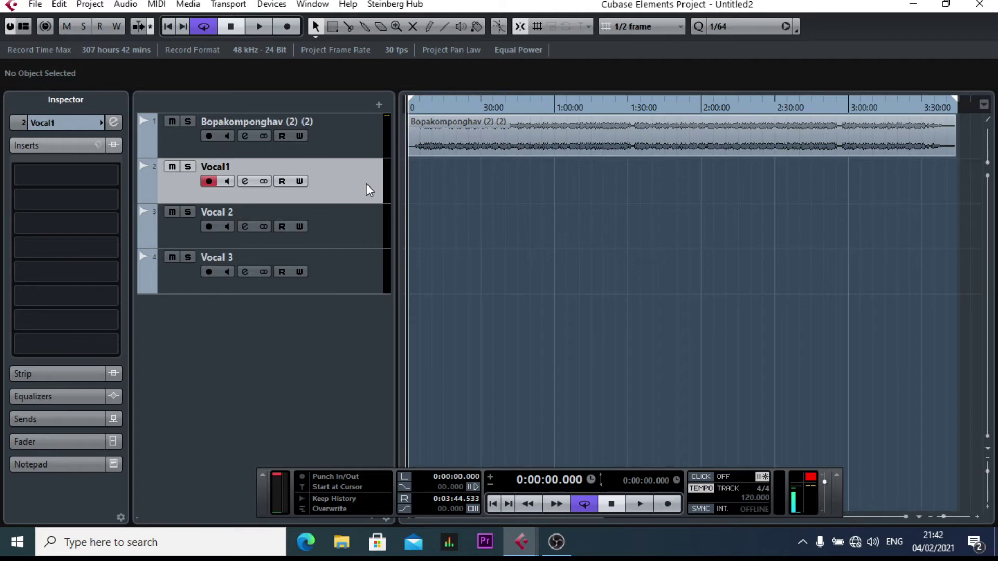
click(340, 240)
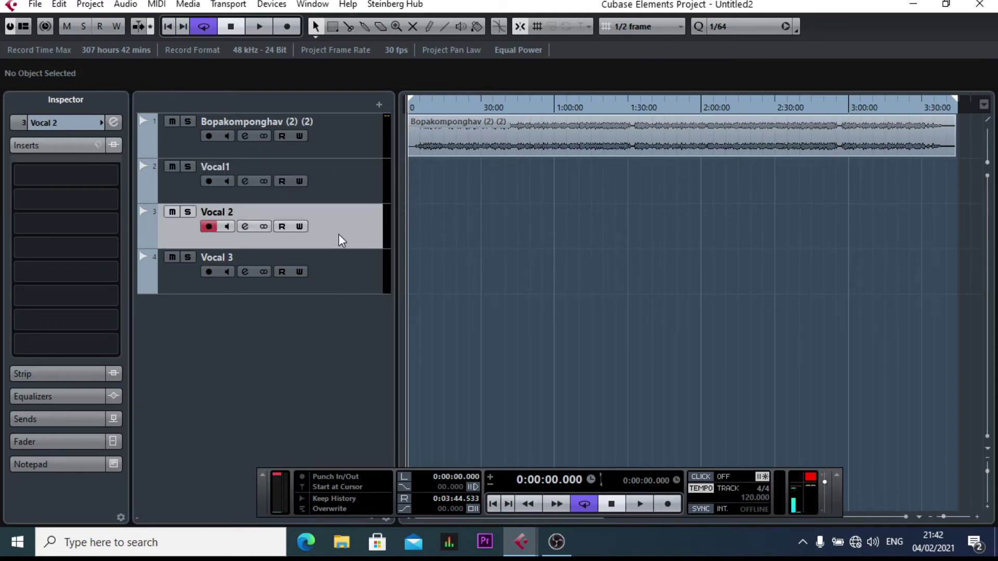
click(339, 284)
click(346, 182)
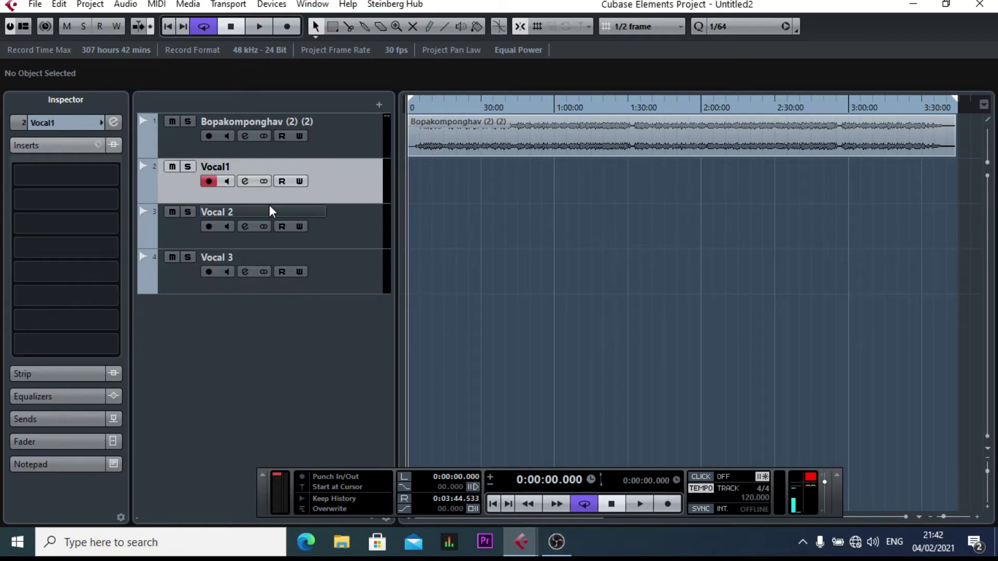
Test input monitoring on the Vocal1 track and view its basic level and routing settings in the inspector
click(227, 181)
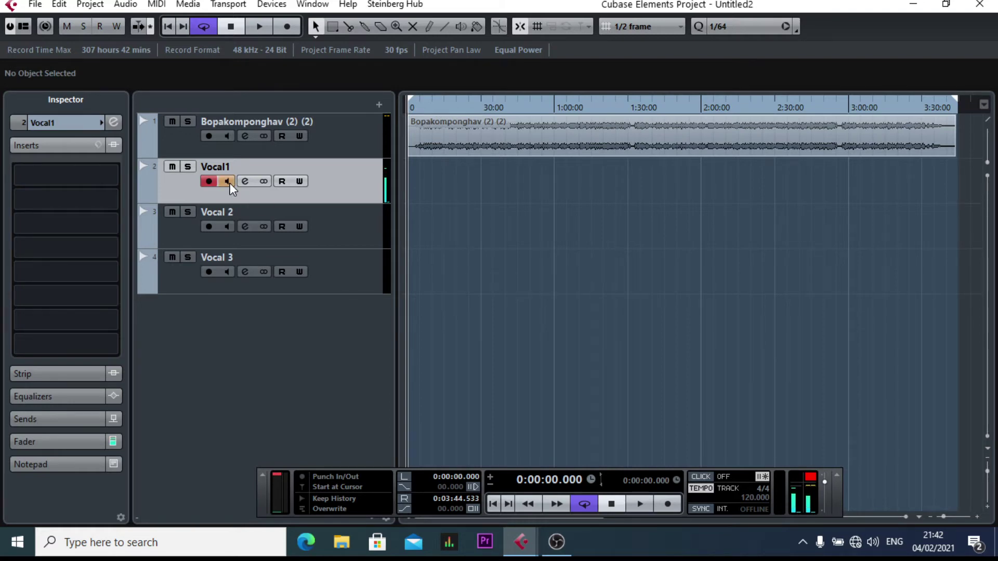
click(229, 183)
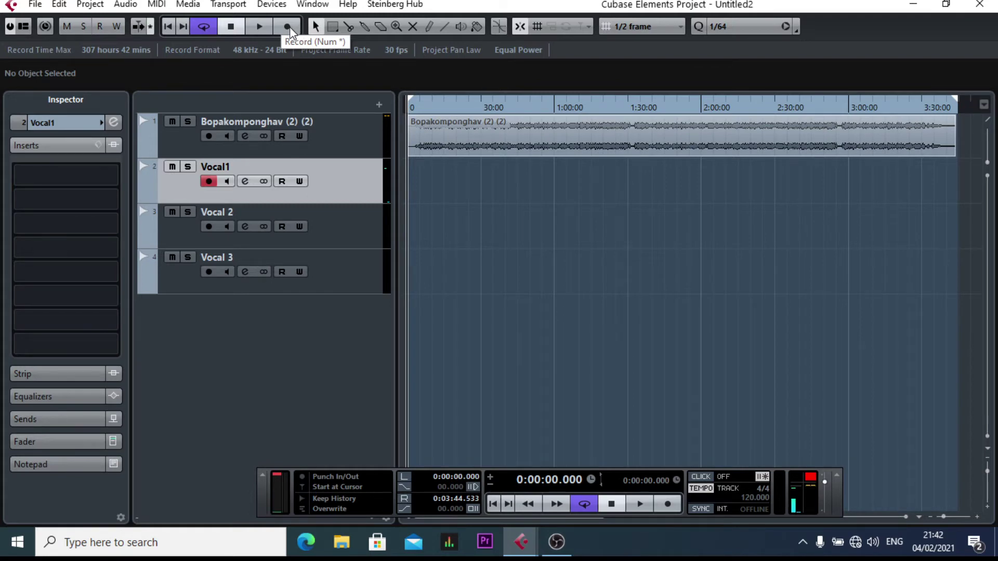
click(22, 125)
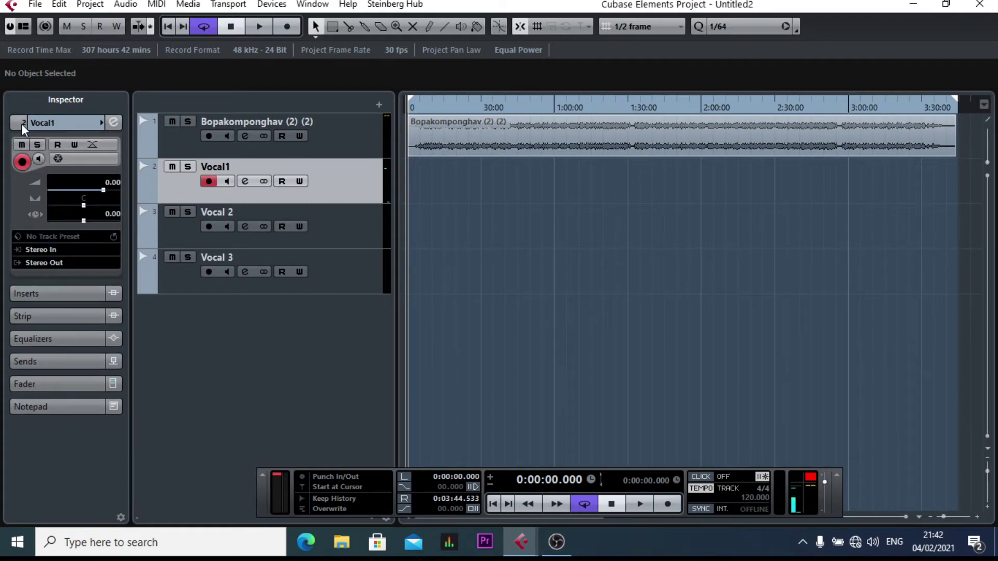
click(23, 127)
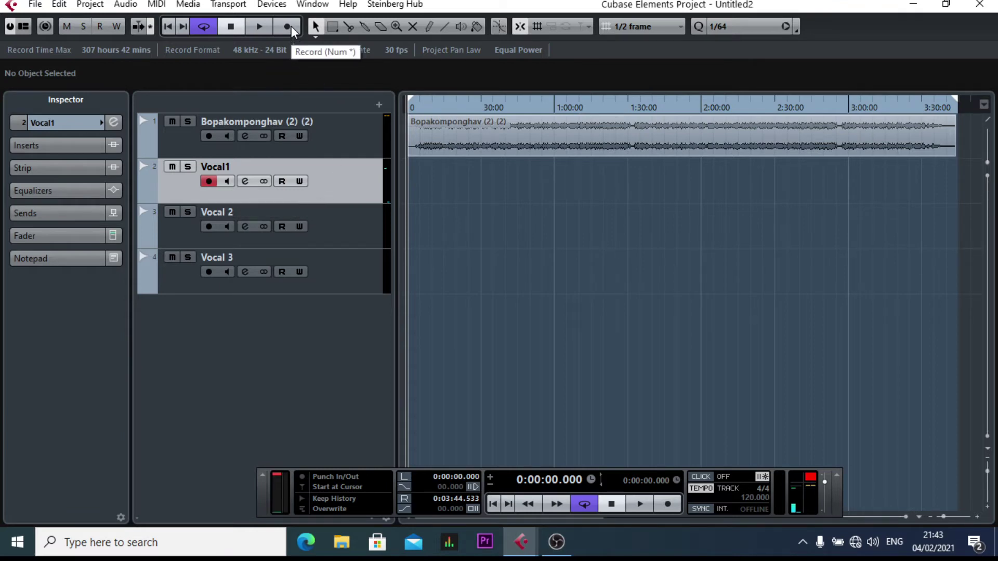
Record a vocal take of about 2:06 minutes on the Vocal1 track from the project start, and deselect the recorded clip
click(342, 221)
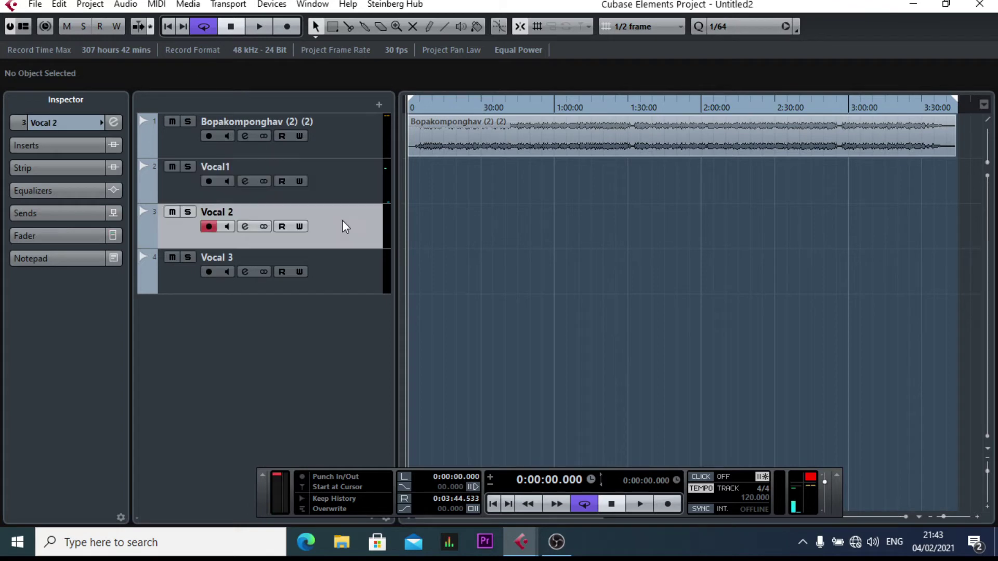
click(339, 193)
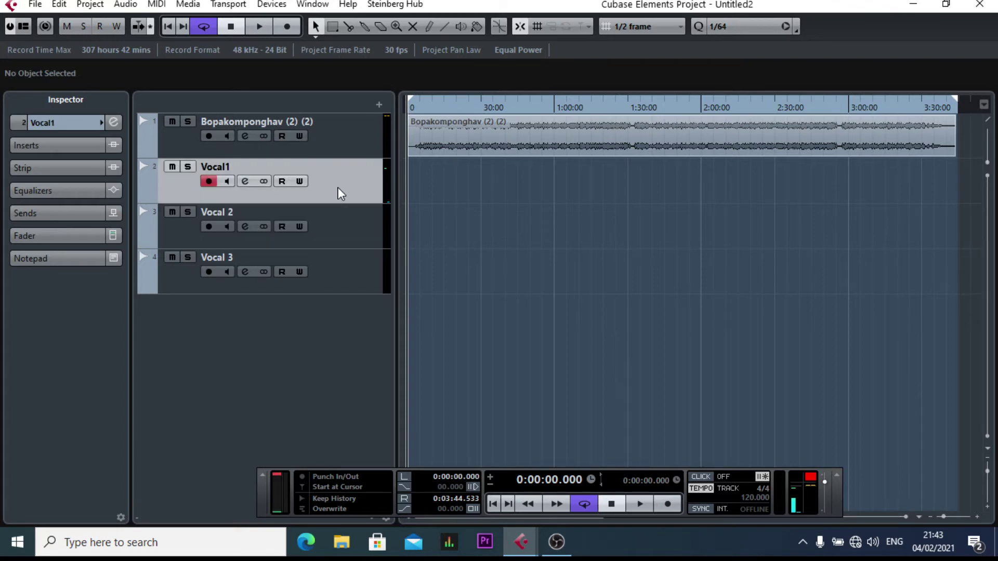
click(288, 26)
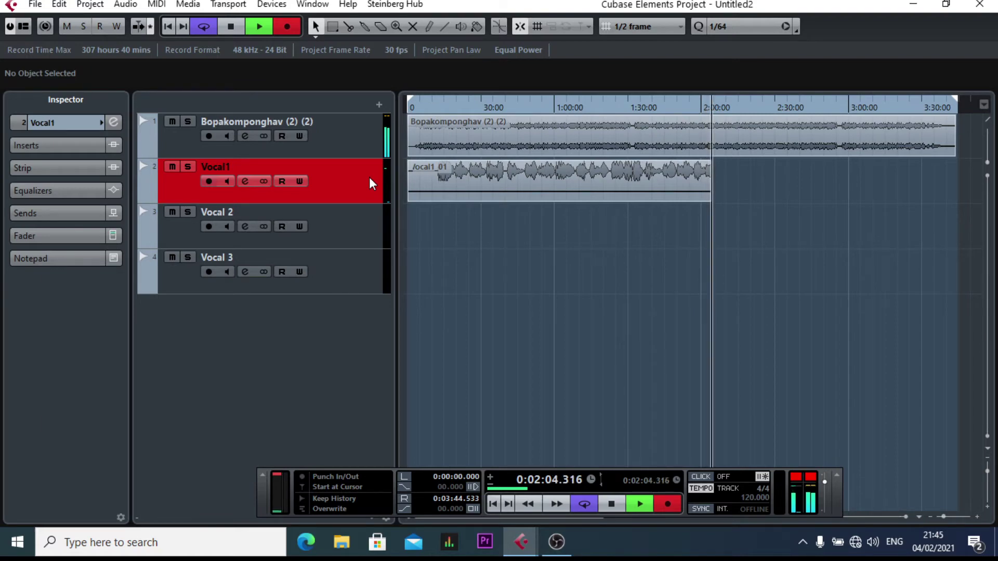
key(space)
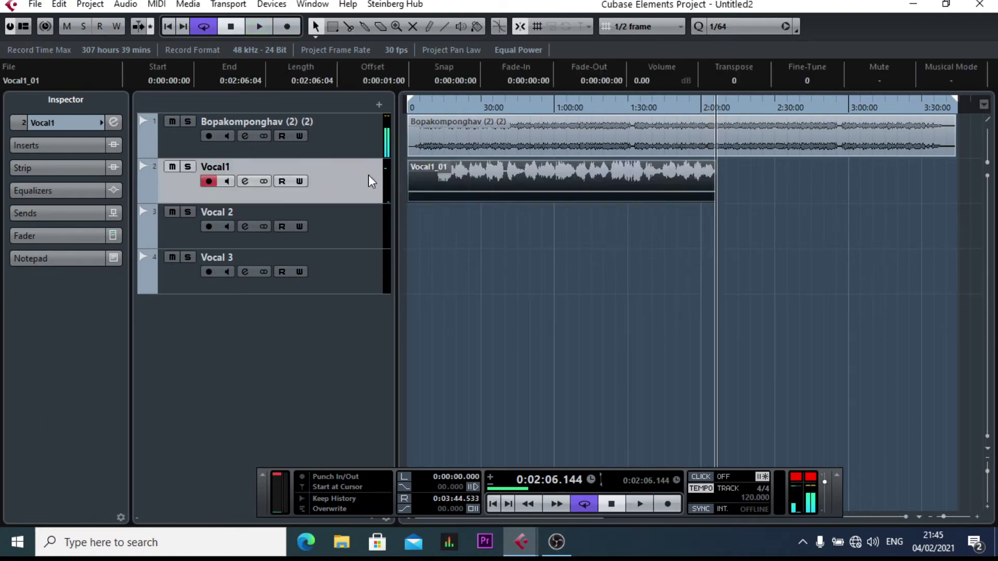
click(560, 232)
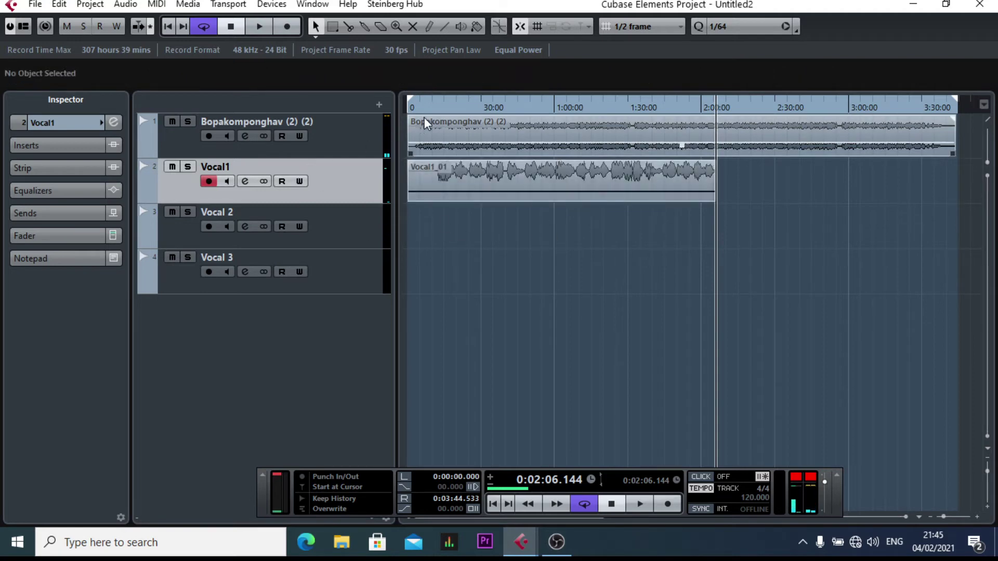
Play back the Vocal1 take together with the backing track from about 0:10, keeping the Vocal1 track selected
click(432, 105)
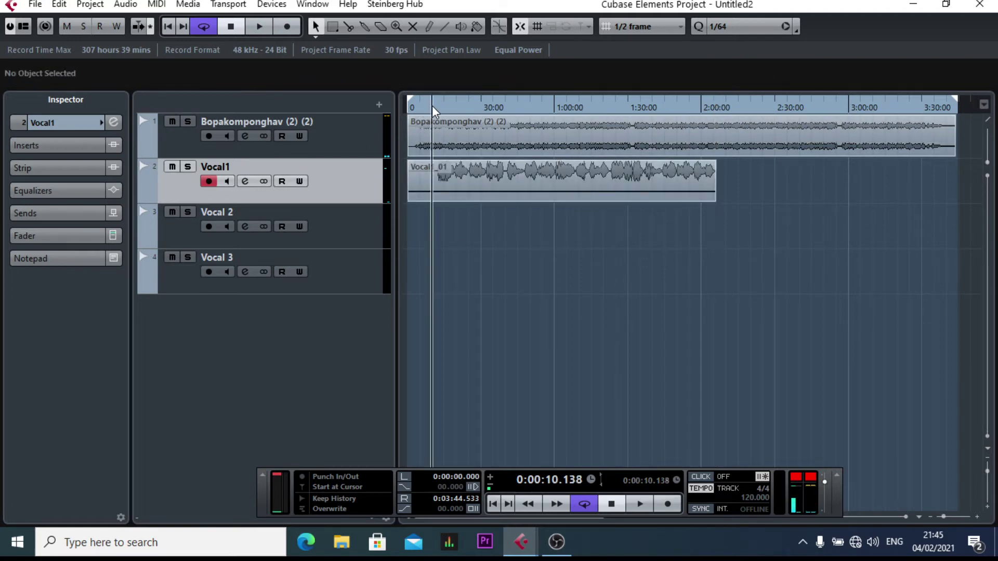
key(space)
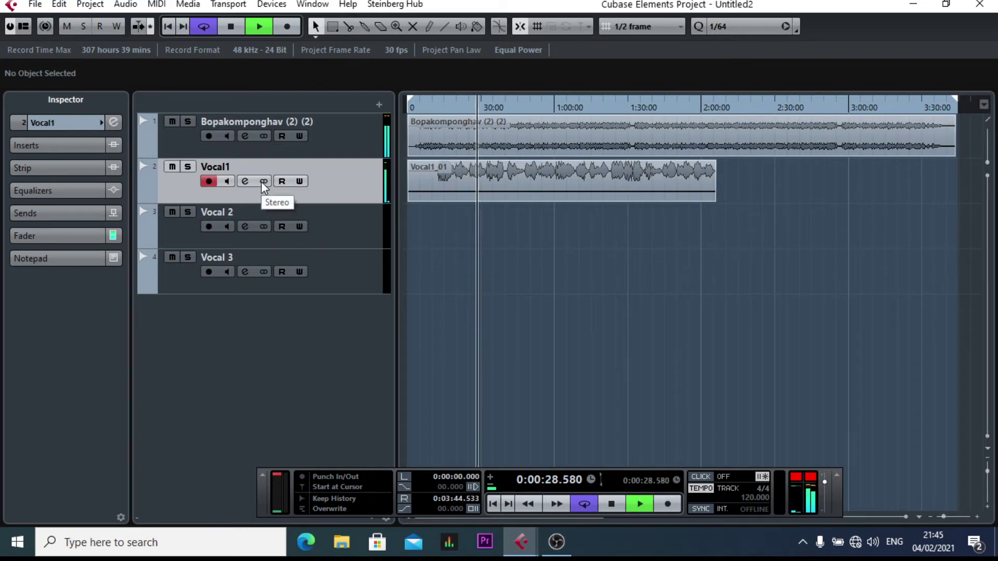
click(264, 227)
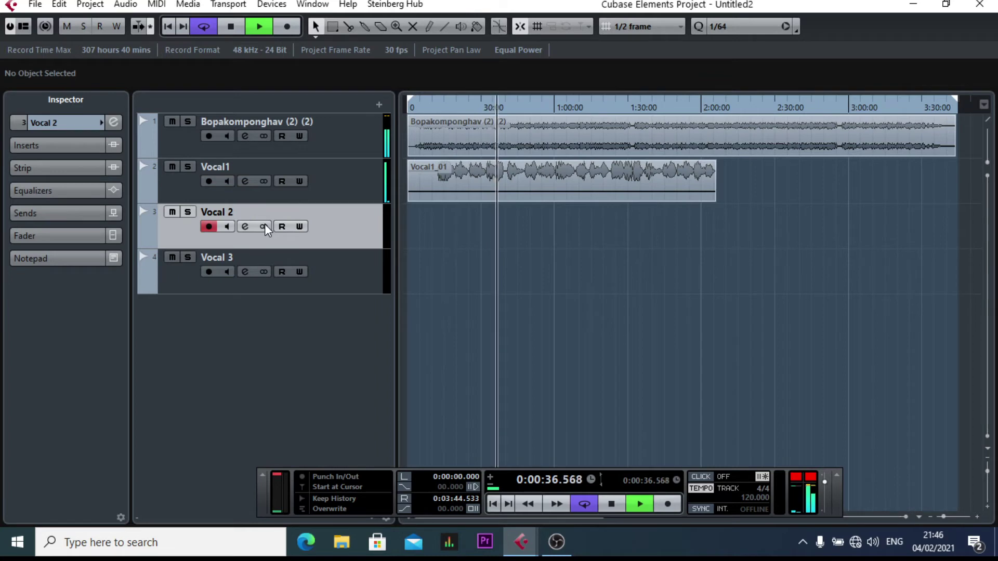
click(350, 202)
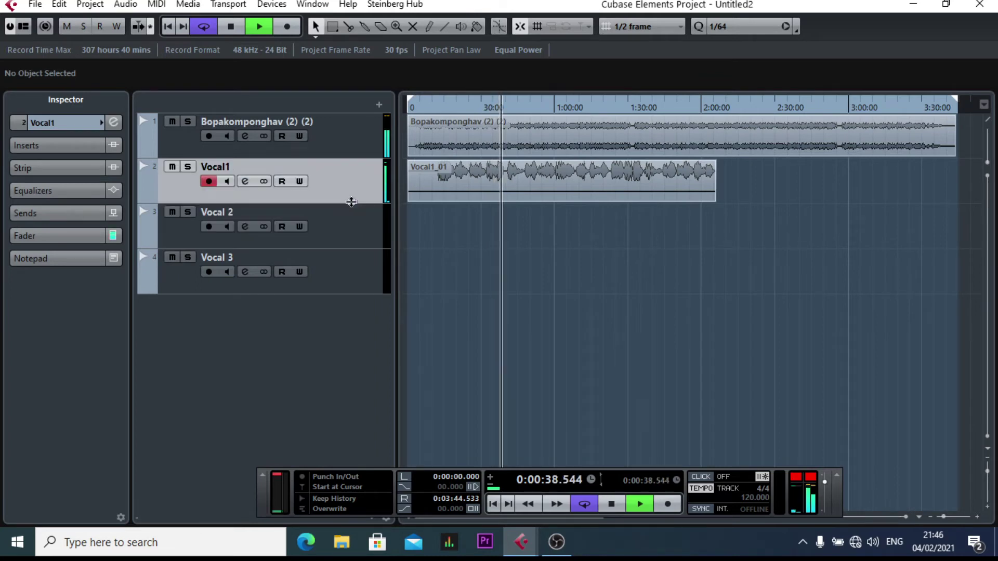
Stop playback and make the Vocal1 track taller, about one and a half times its original height
drag(350, 203, 363, 287)
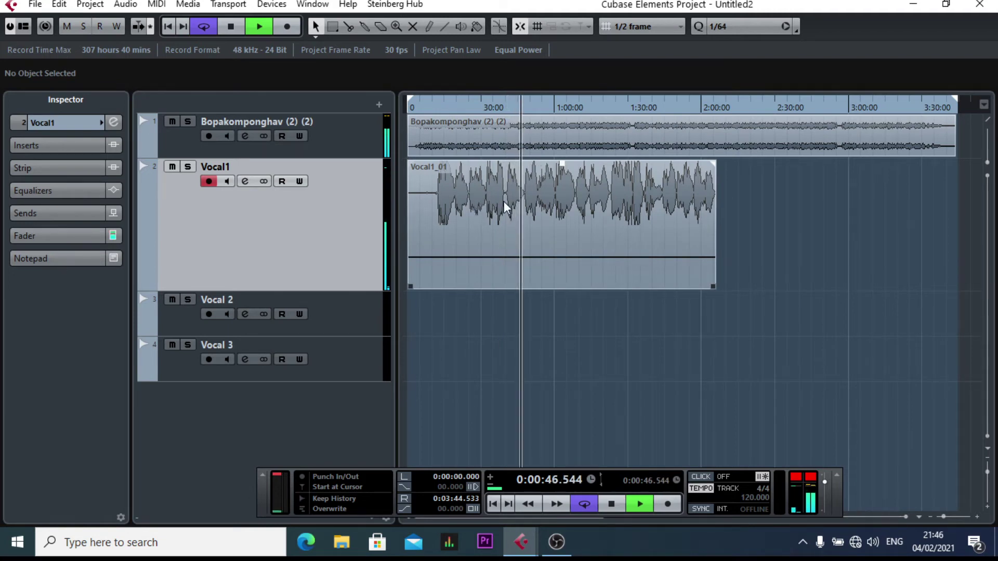
key(space)
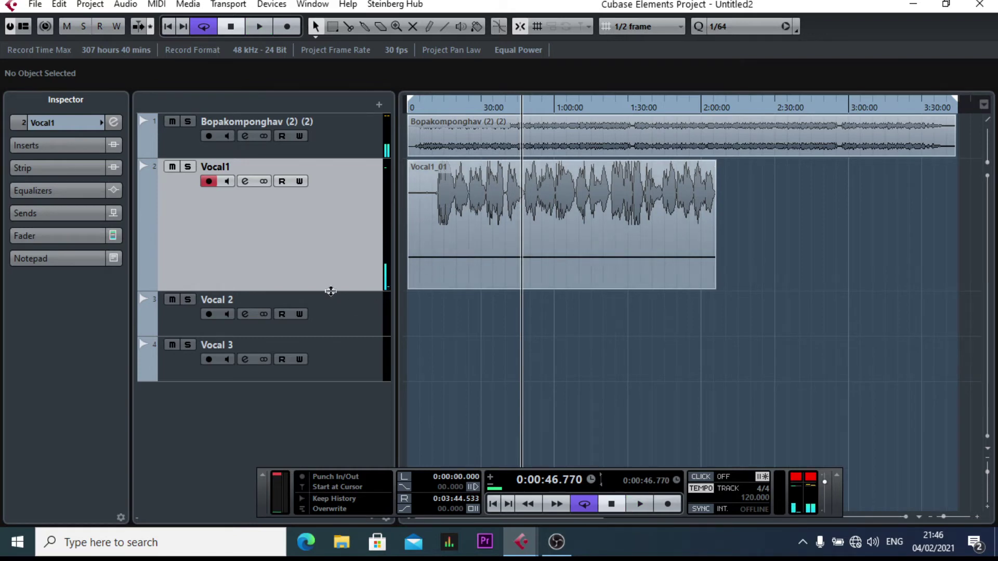
drag(332, 288, 345, 237)
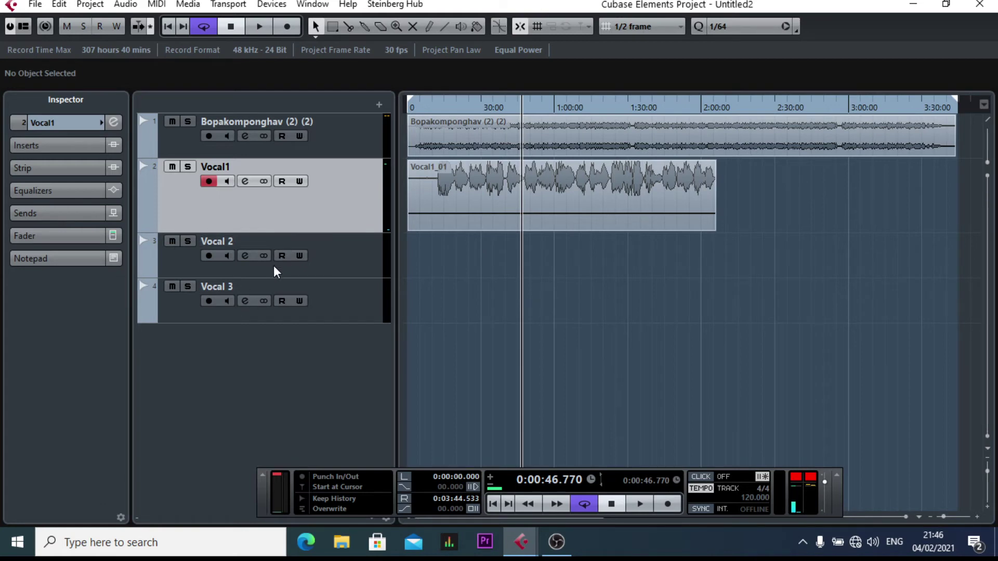
right_click(276, 353)
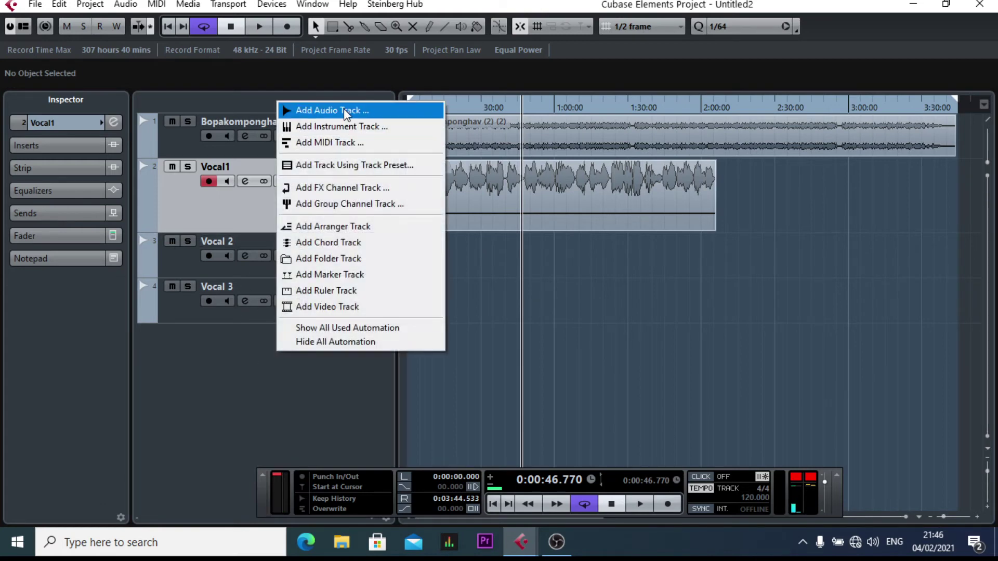
click(412, 107)
click(432, 277)
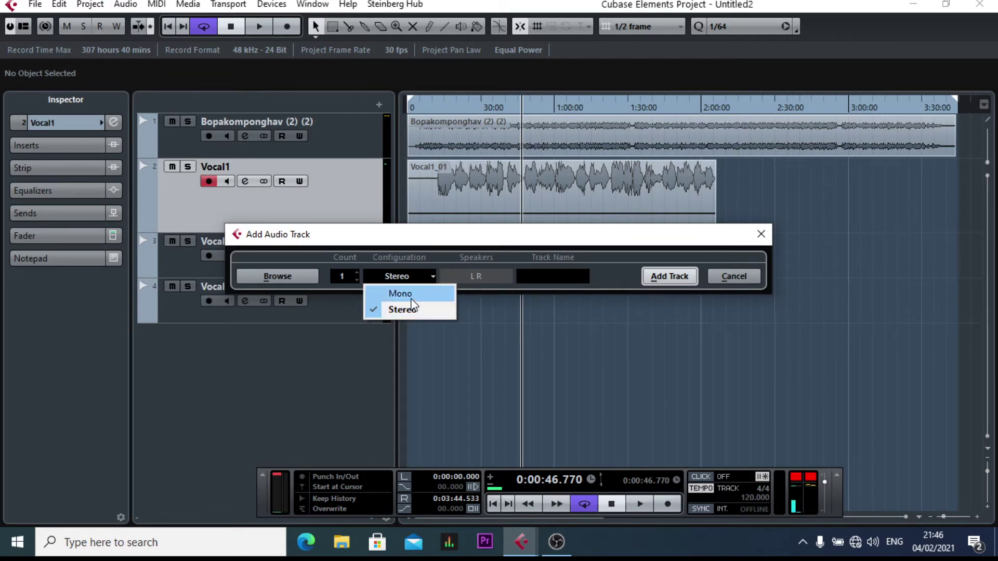
click(411, 299)
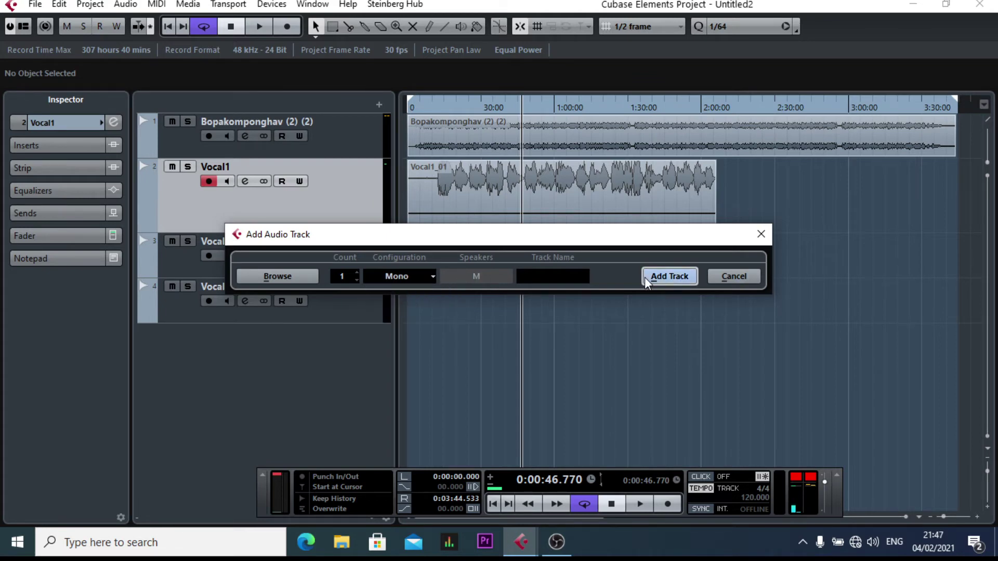
click(761, 234)
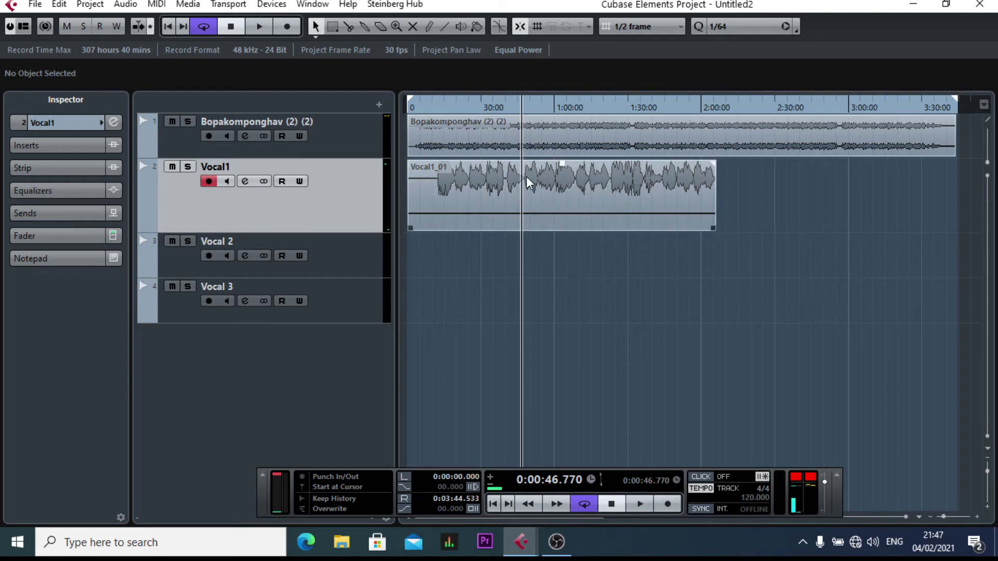
Listen to the Vocal1 take from about 0:46 for a few seconds, and return the playhead to about 0:46.5
key(space)
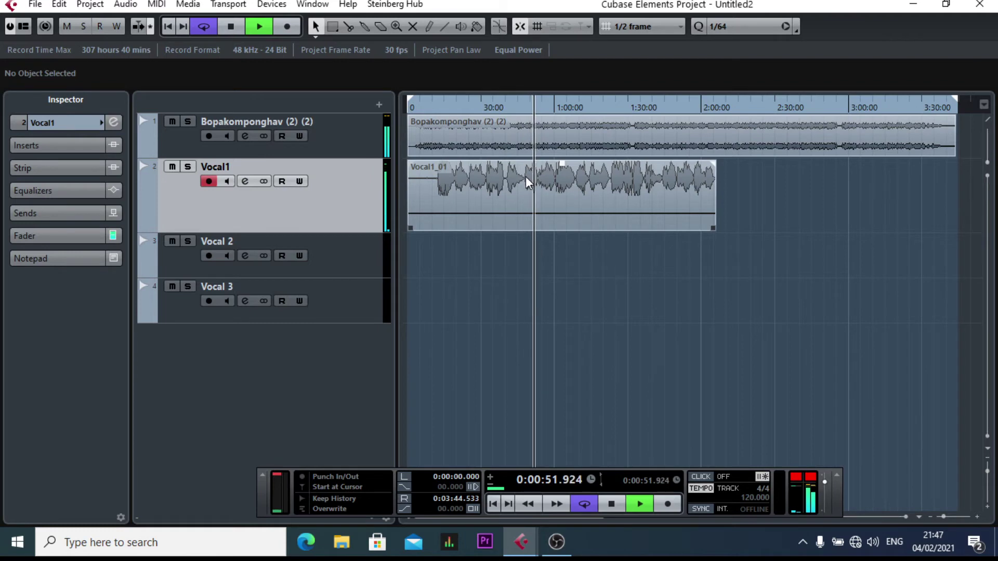
key(space)
click(520, 109)
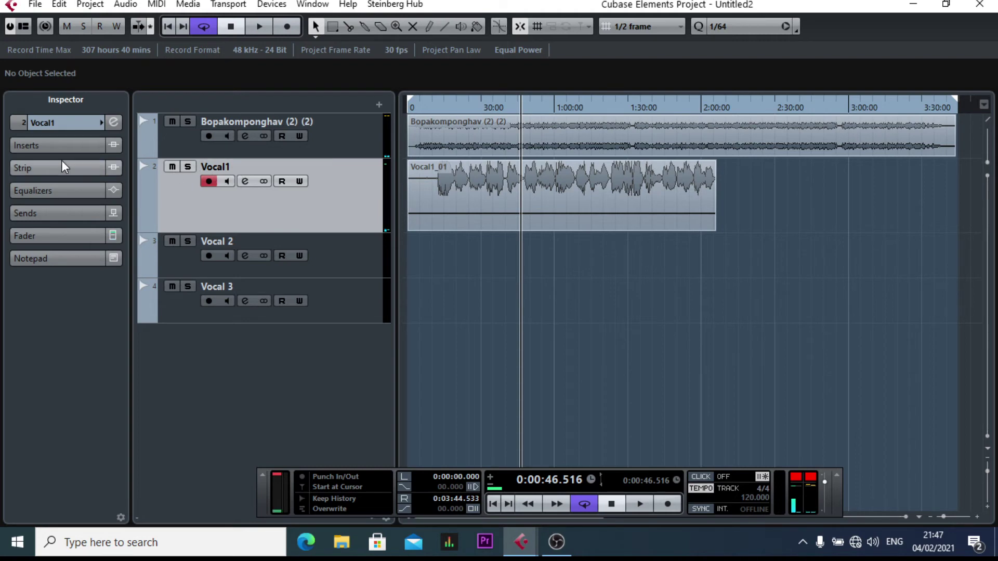
Select Vocal 2 so it is armed, and place the playhead at about 0:45.6 after briefly auditioning Vocal1 unmuted
click(172, 167)
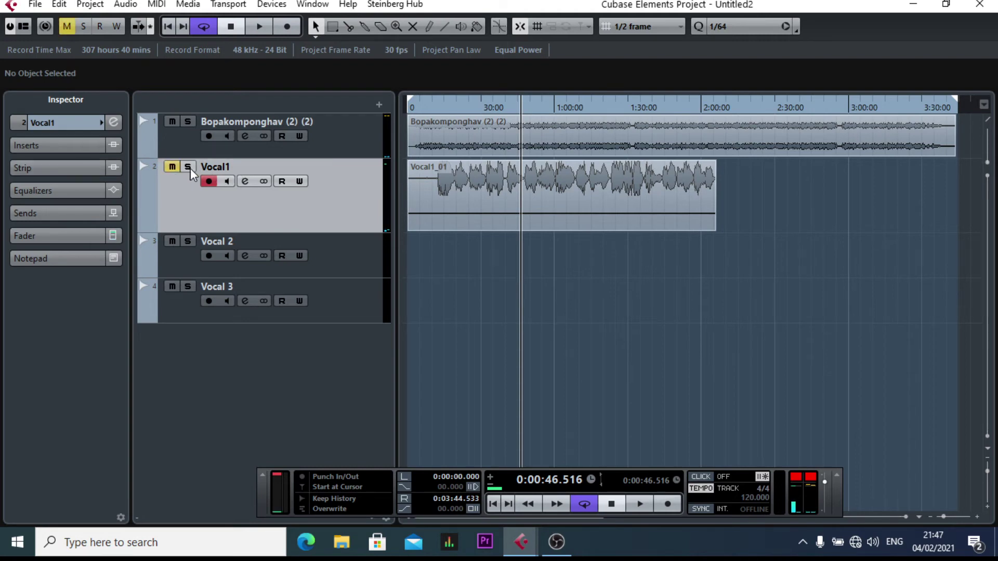
click(350, 276)
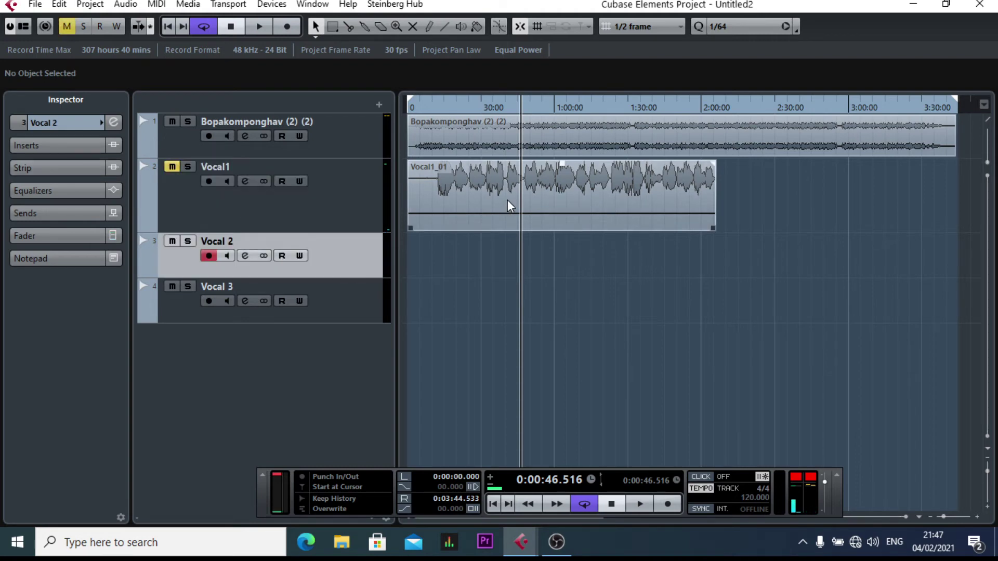
click(173, 168)
key(space)
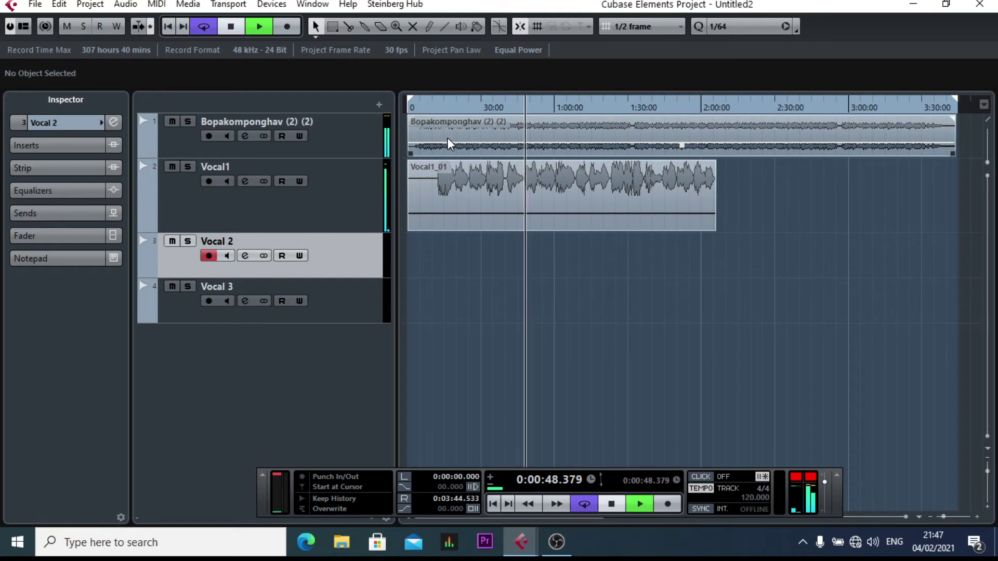
key(space)
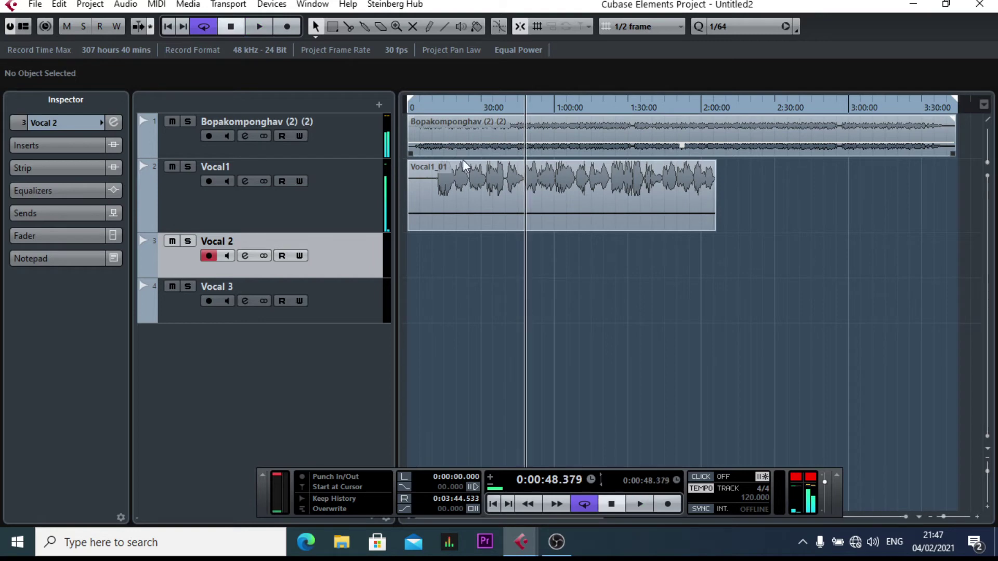
click(519, 110)
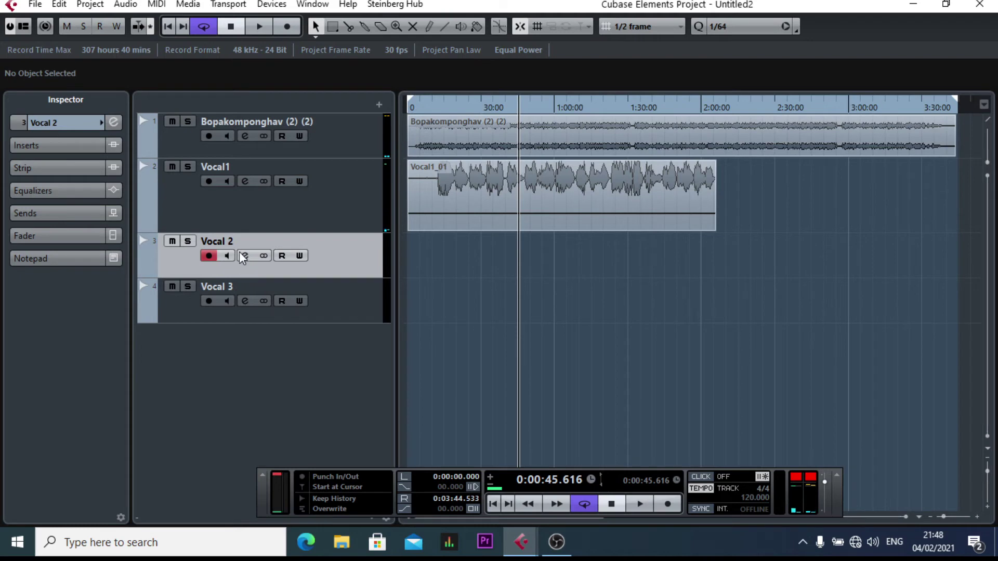
Mute Vocal1, record a replacement take of about 23 seconds on Vocal 2, and make the Vocal 2 track taller
click(172, 167)
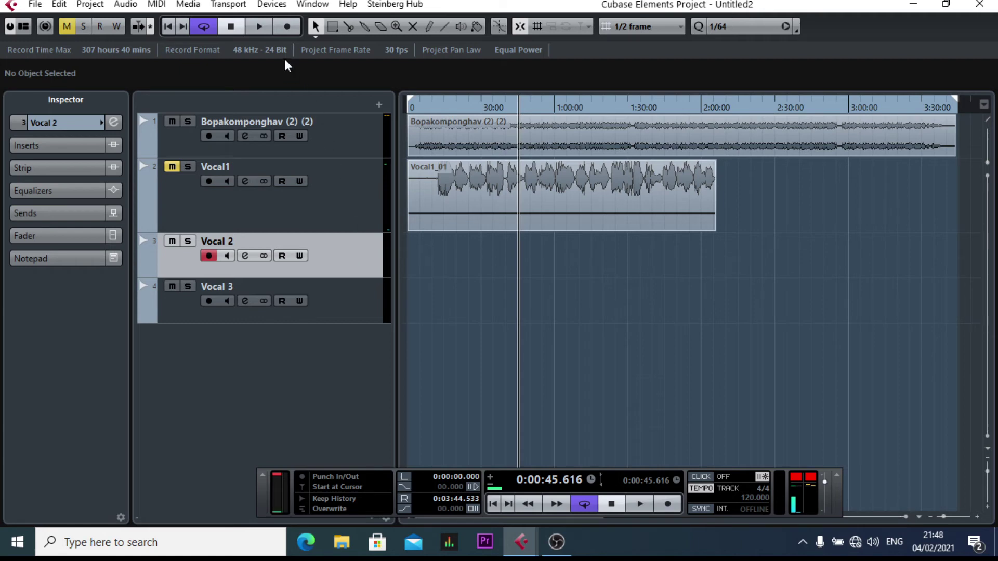
click(288, 29)
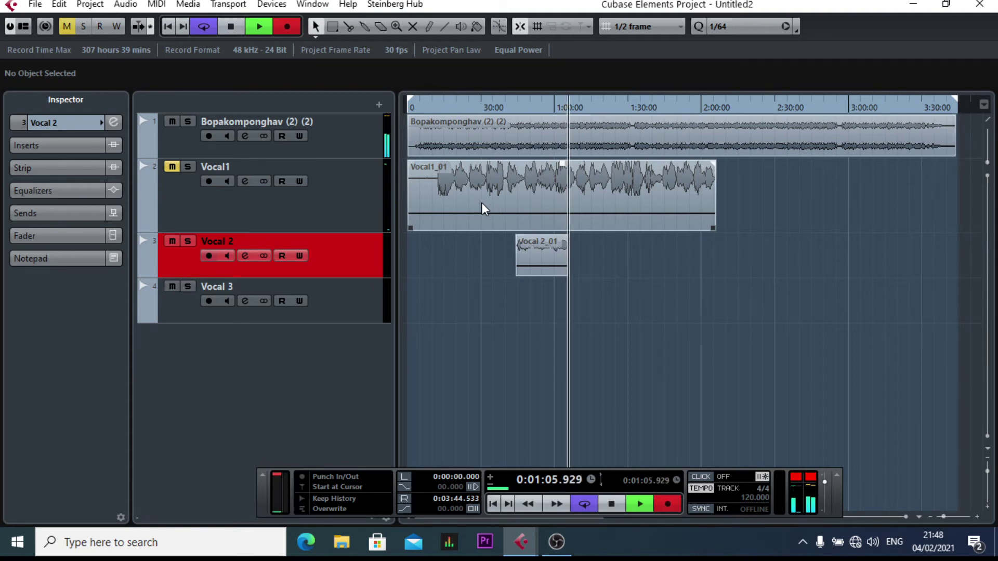
key(space)
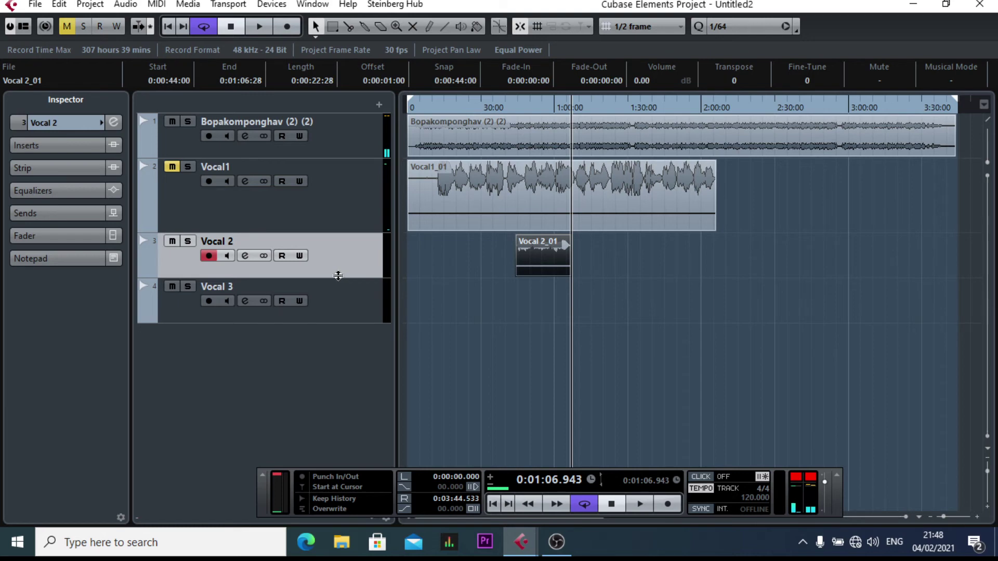
drag(338, 276, 353, 320)
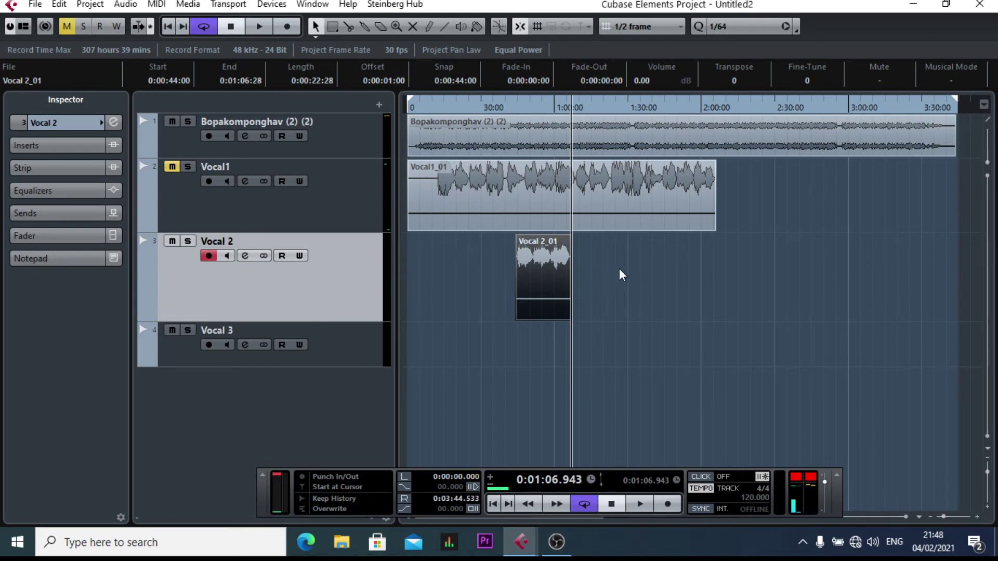
Rename the Vocal 3 track as Vocal Take, and deselect the recorded Vocal 2 clip
click(344, 200)
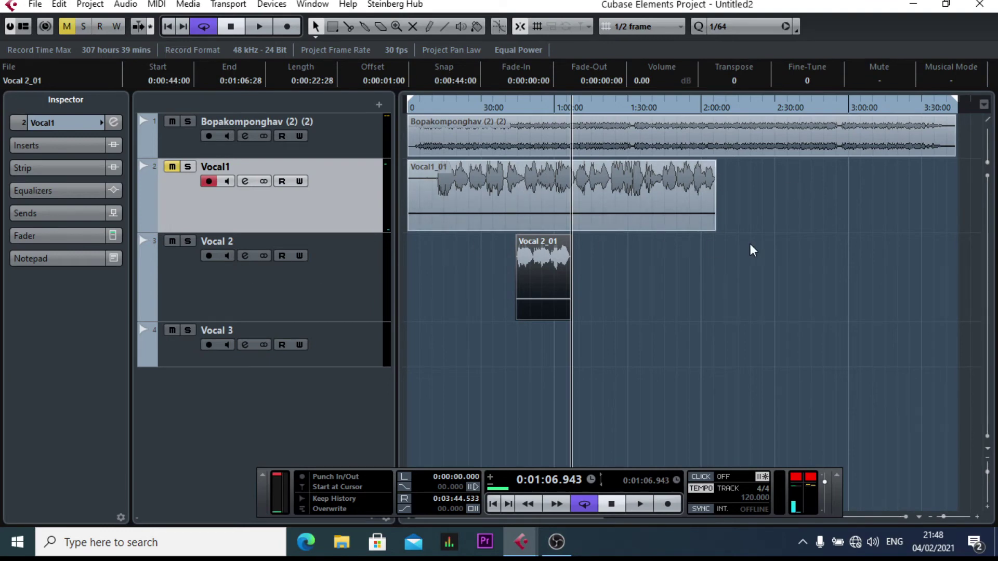
click(378, 290)
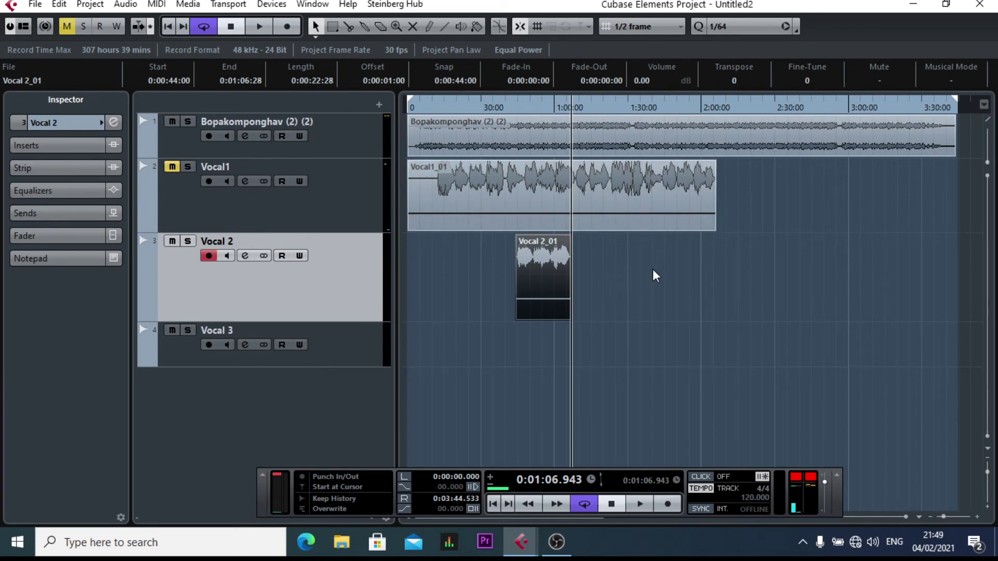
click(235, 332)
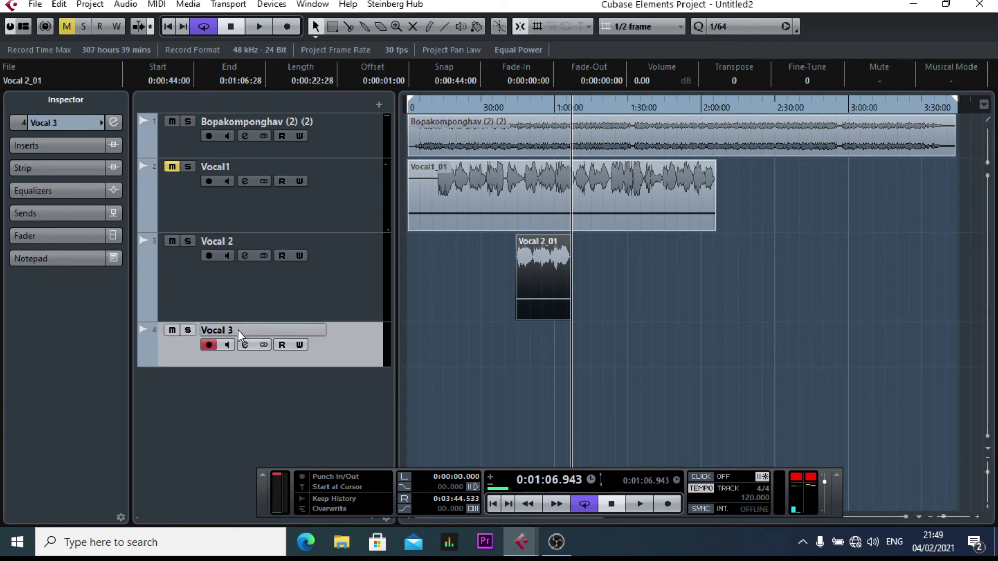
double_click(235, 329)
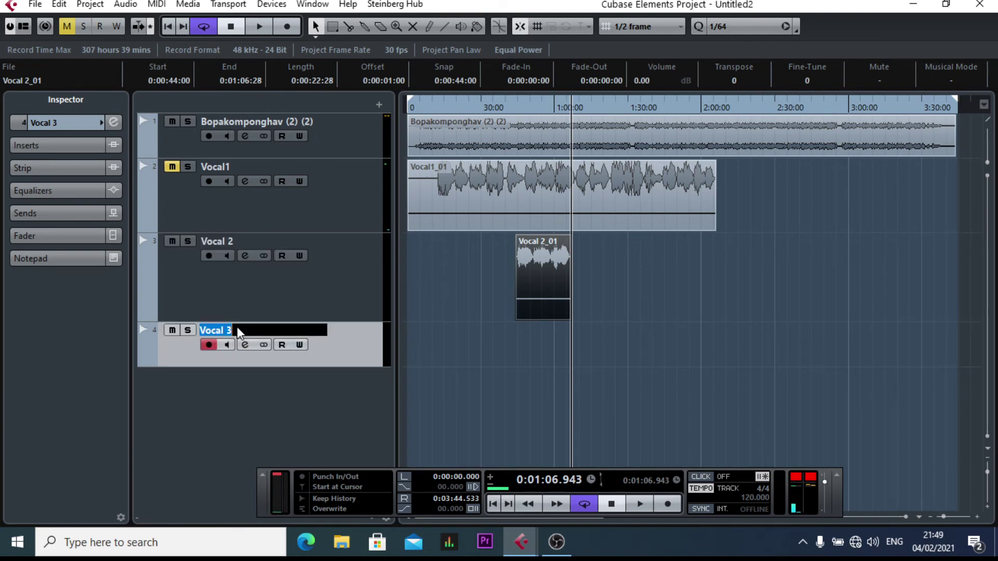
click(237, 328)
text(Take)
key(Return)
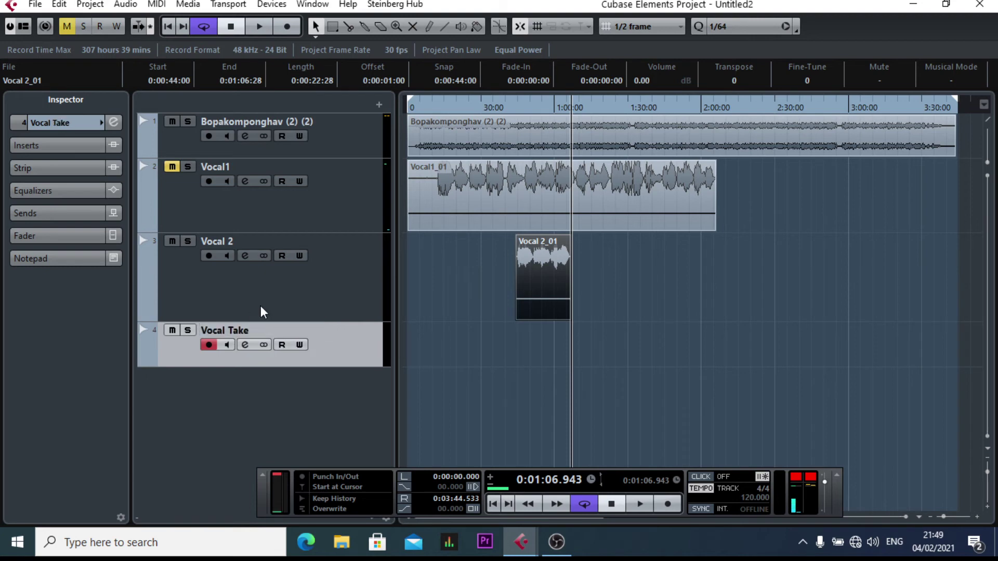
click(416, 350)
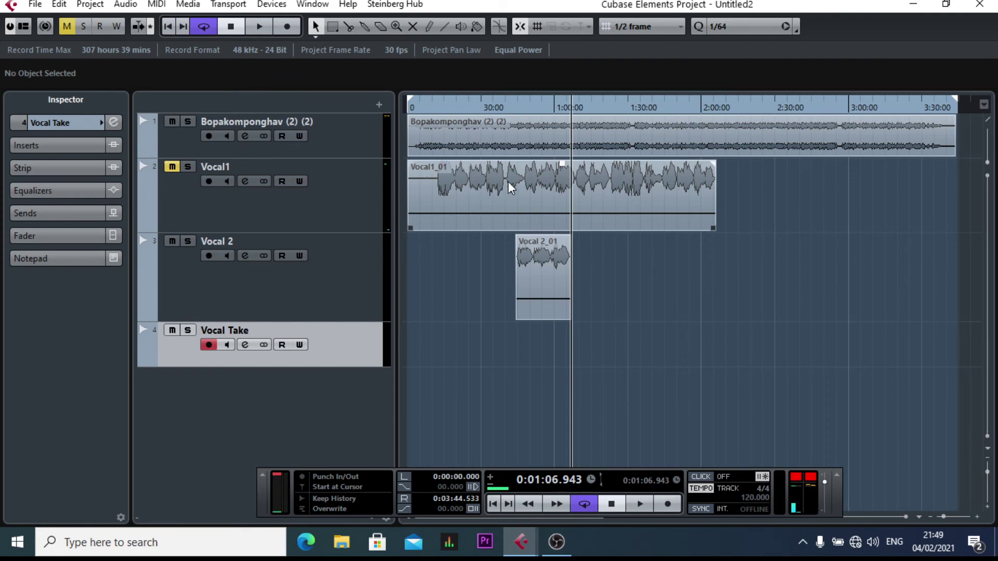
Move the floating transport panel aside and split the Vocal1 clip at about 0:39, before the phrase re-recorded on Vocal 2
click(524, 169)
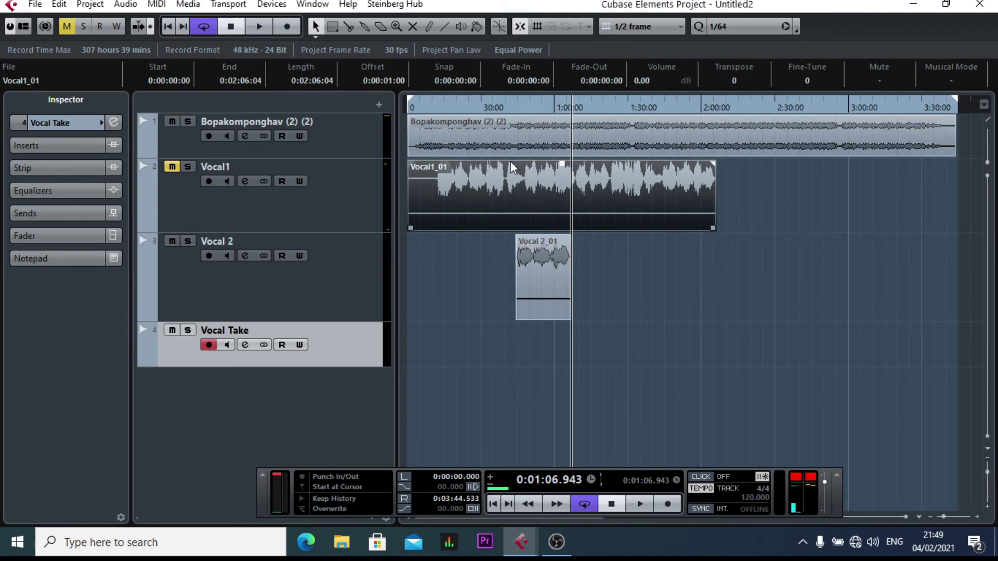
key(h)
key(h)
key(h)
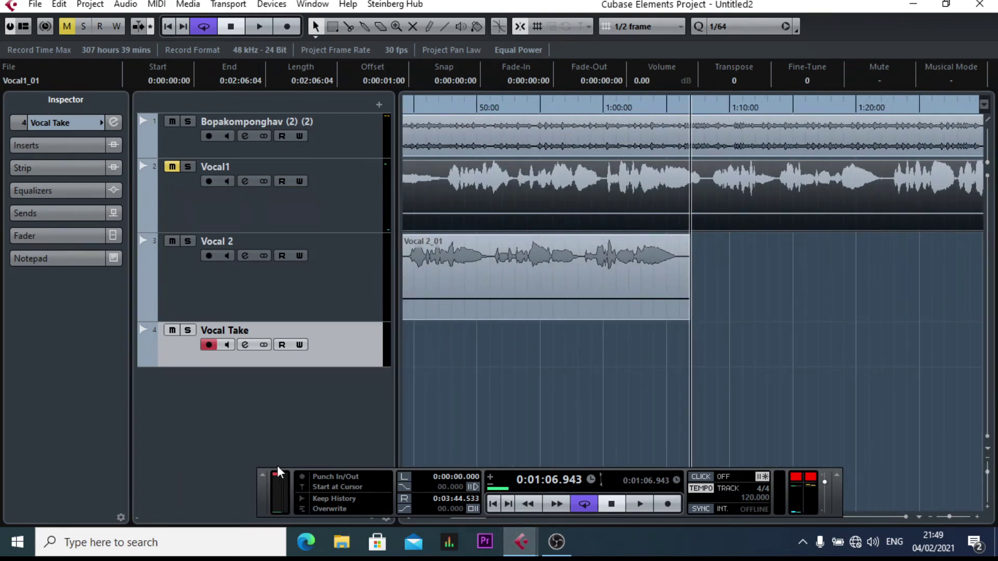
drag(267, 502, 410, 444)
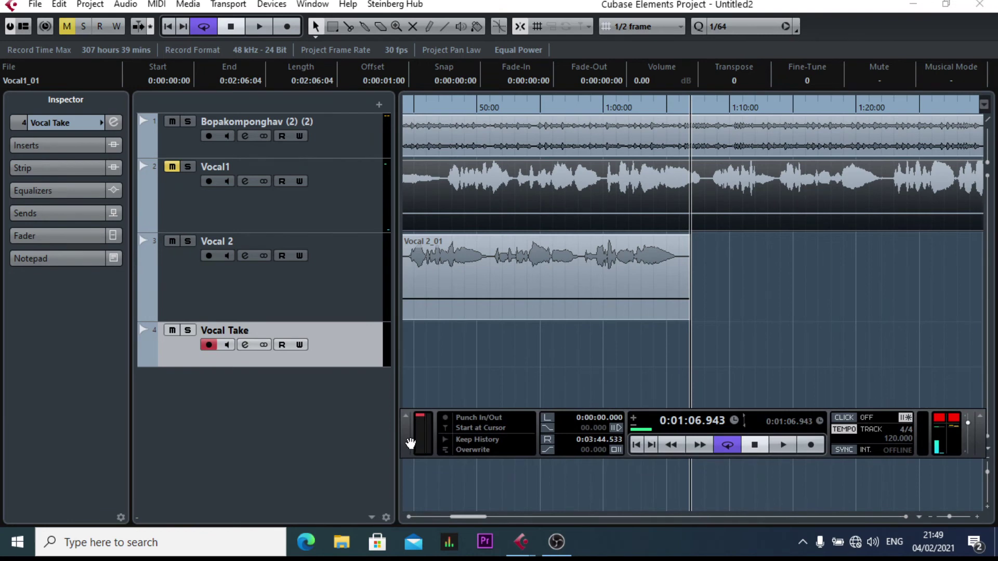
key(h)
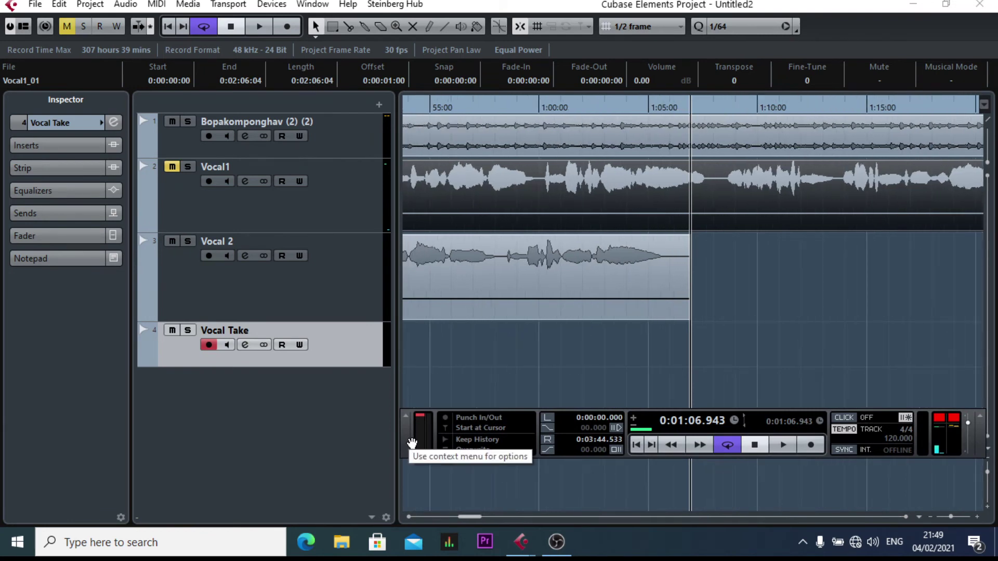
key(g)
key(g)
key(g)
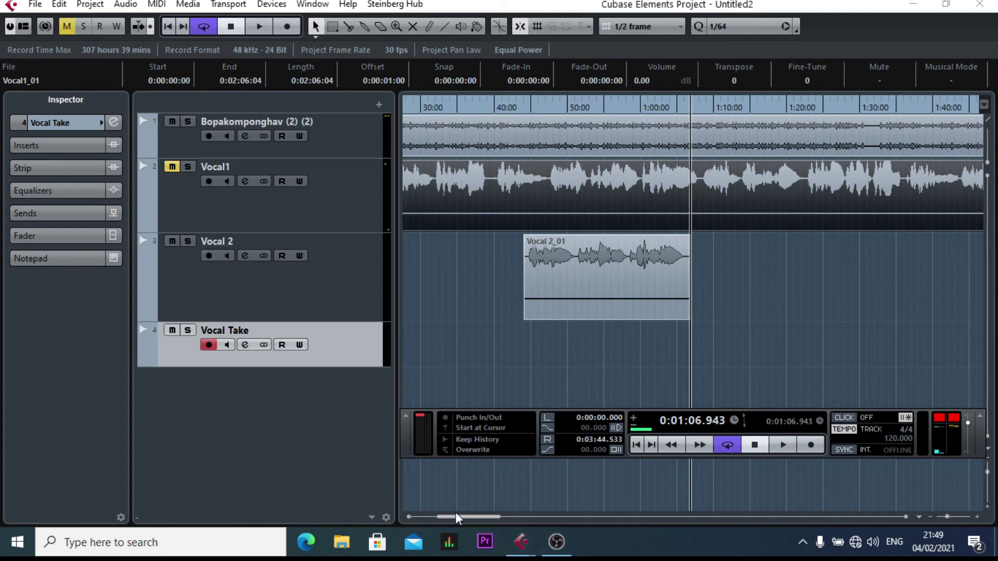
drag(455, 514, 429, 515)
click(889, 262)
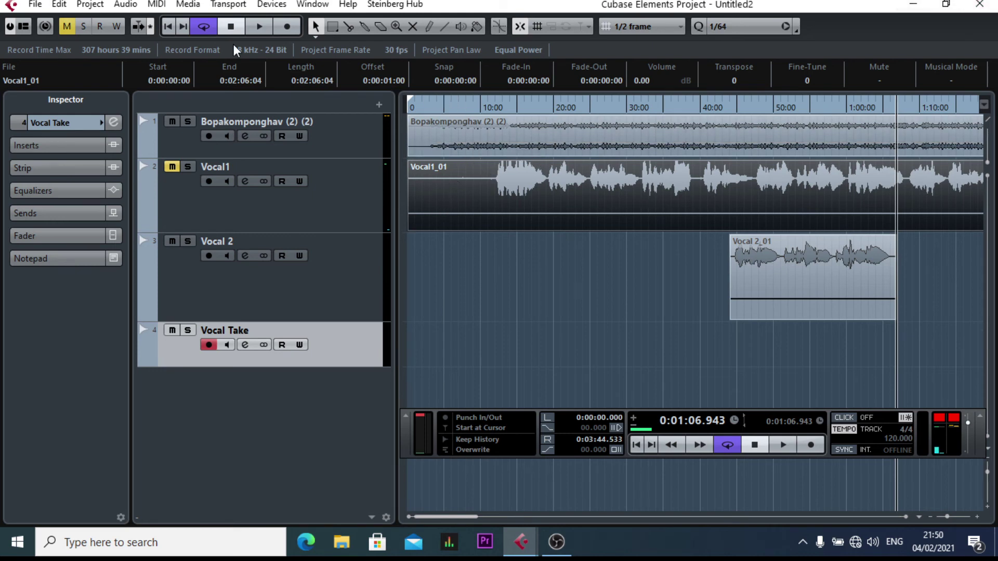
click(348, 30)
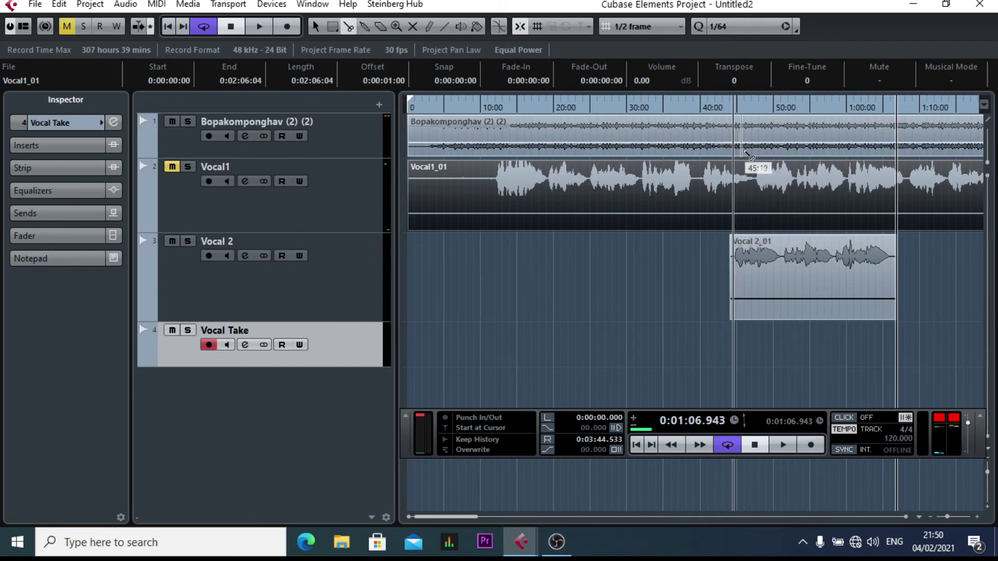
click(696, 169)
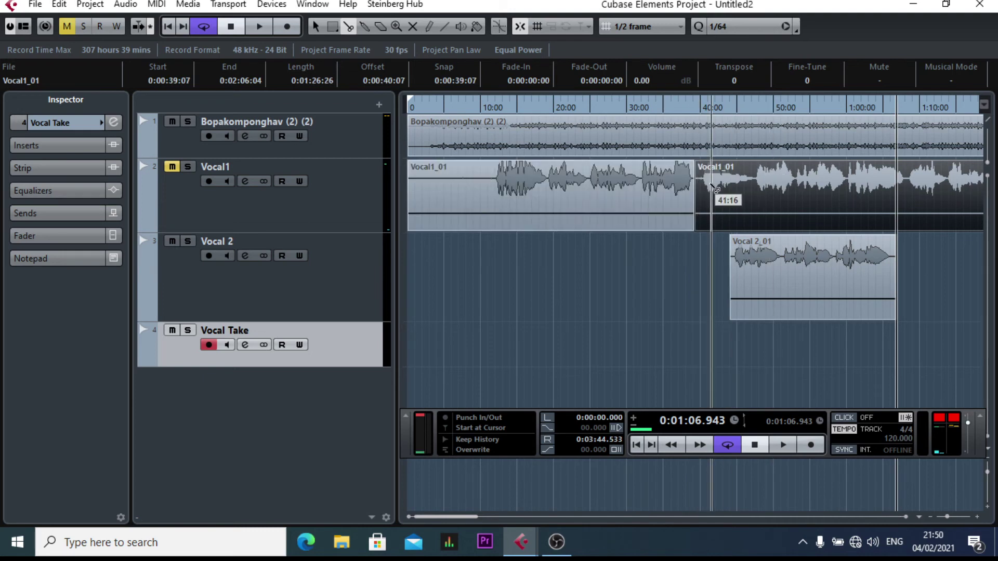
Move the first part of the Vocal1 clip to Vocal Take at the project start, and place the Vocal 2 clip after it at about 0:39
click(313, 29)
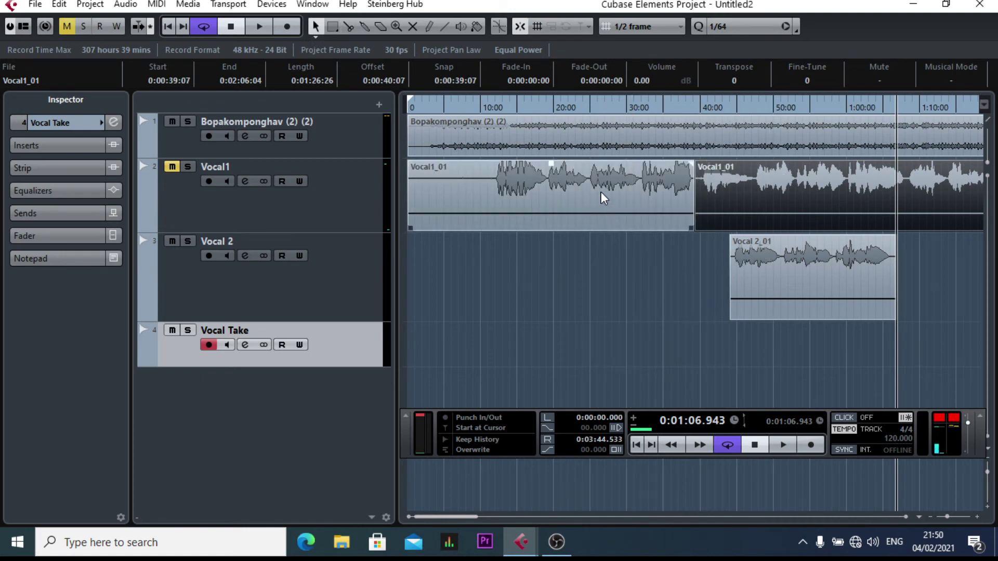
drag(601, 191, 532, 335)
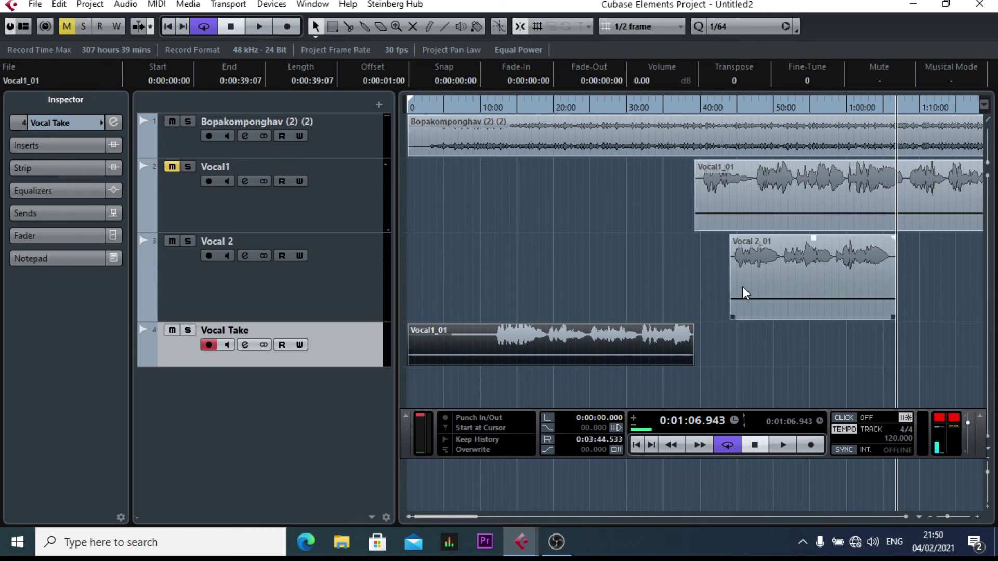
drag(775, 279, 738, 336)
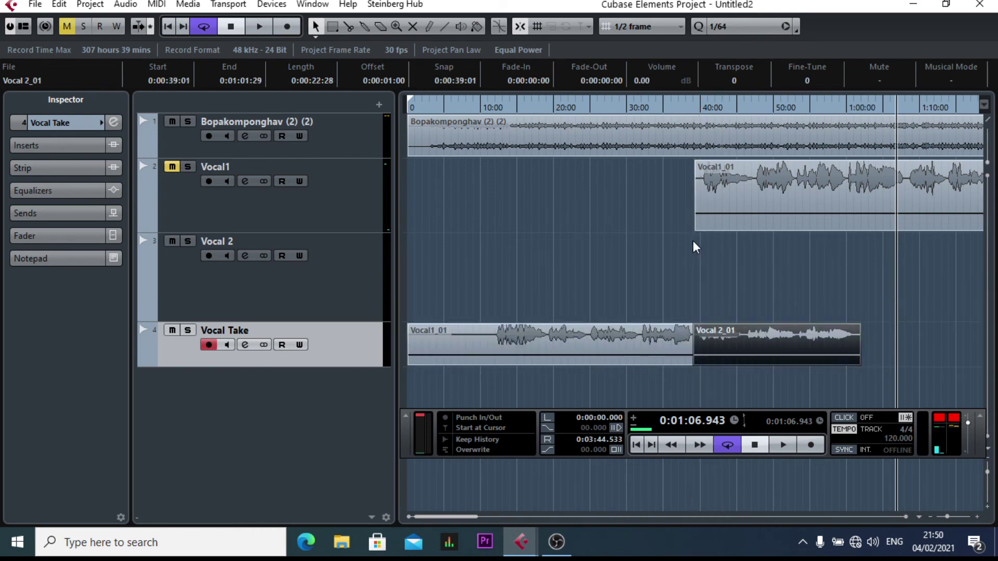
Play back Vocal Take with the backing track from about 0:33, across the join between the Vocal1 and Vocal 2 clips
click(647, 105)
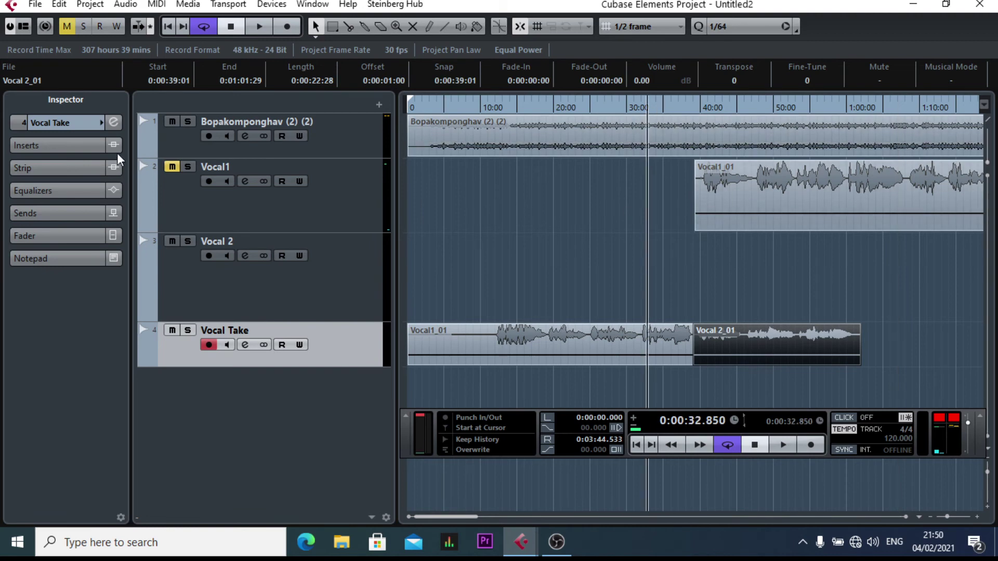
key(space)
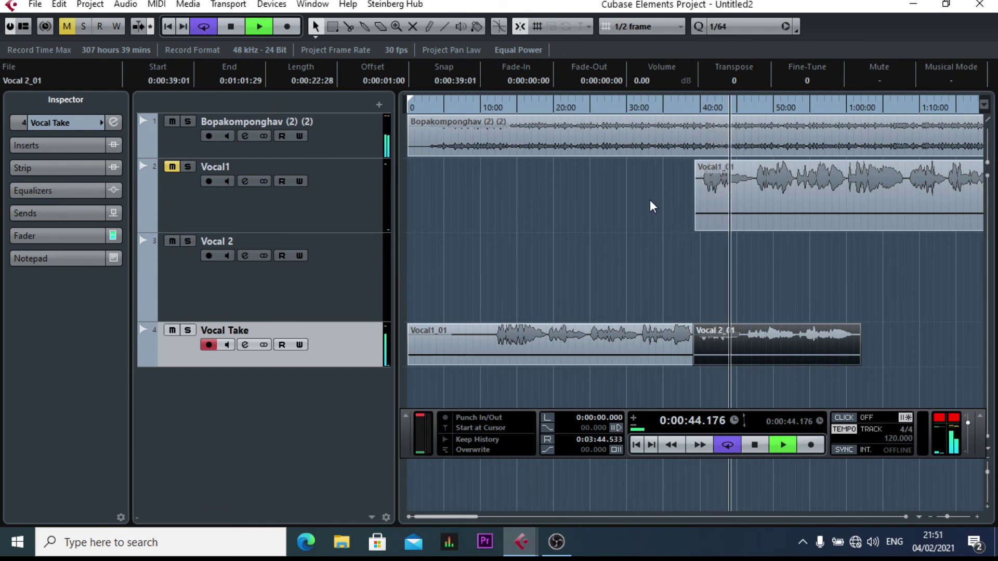
key(space)
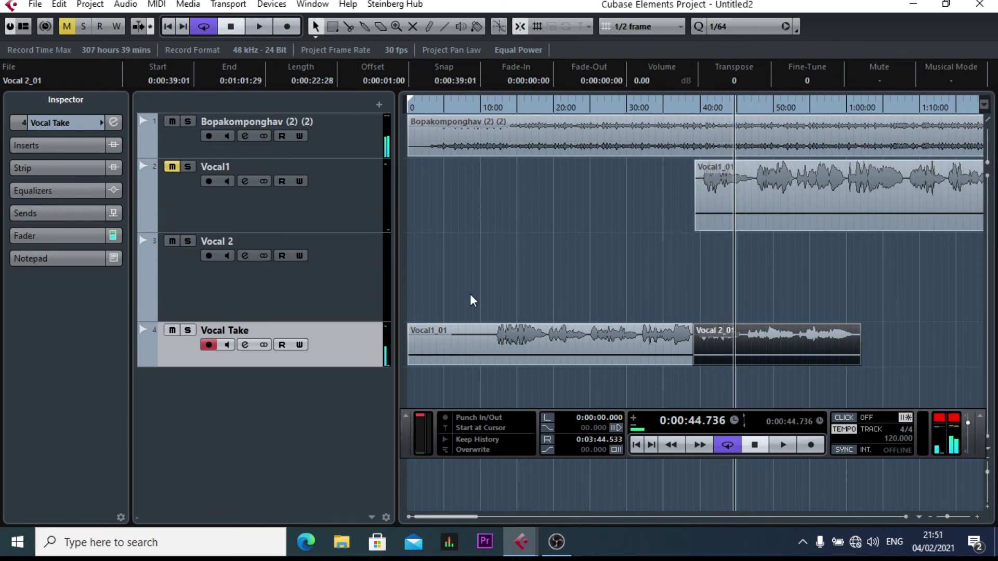
Split the remaining Vocal1 clip at about 1:00 and move its second part to Vocal Take, directly after the Vocal 2 clip at about 1:02
drag(472, 519, 491, 516)
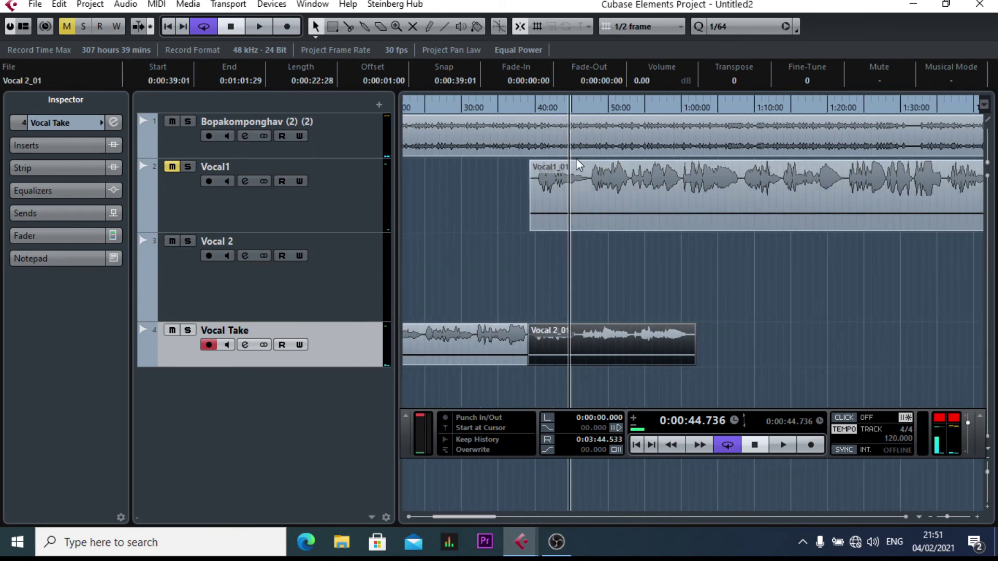
click(358, 179)
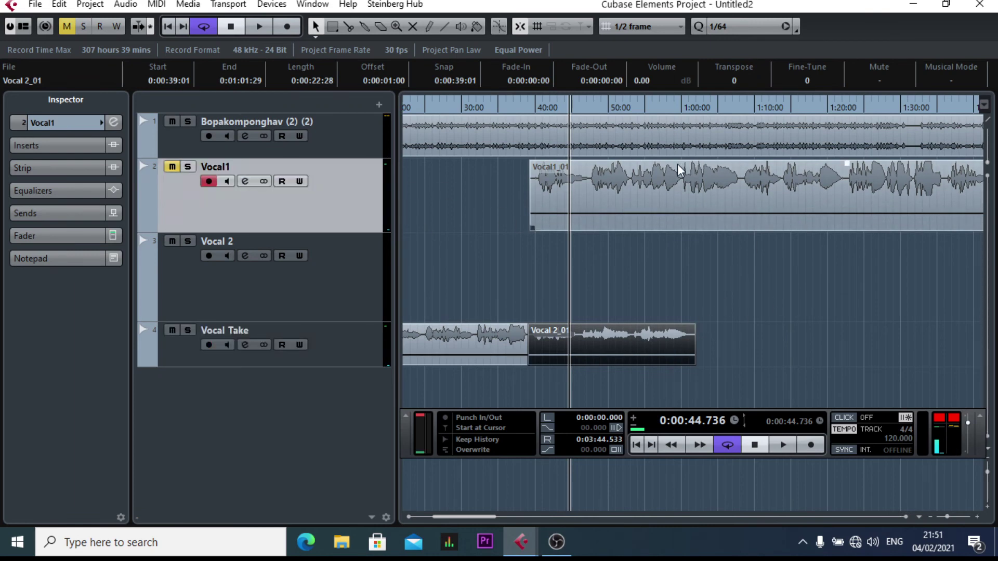
key(h)
key(h)
key(h)
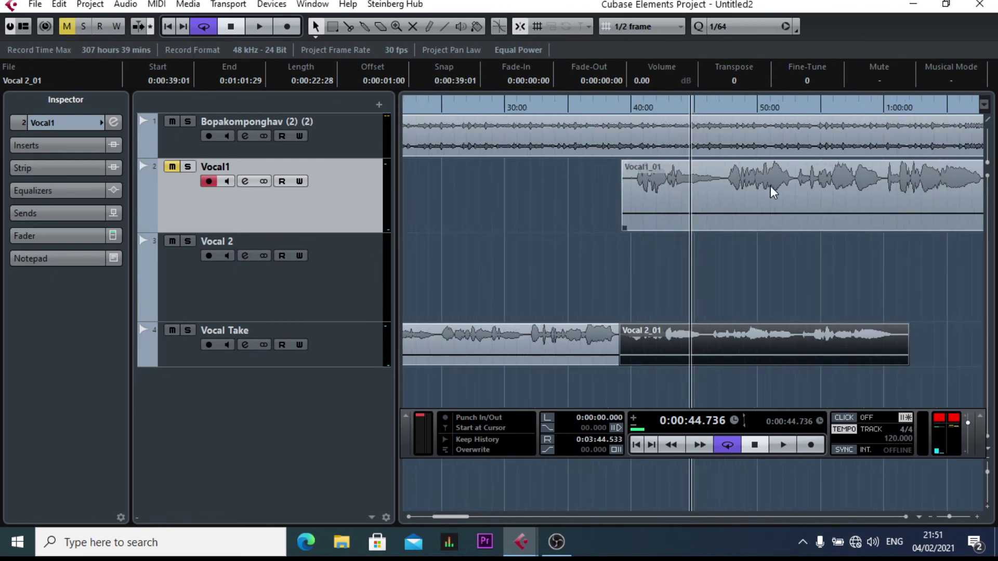
drag(458, 517, 470, 515)
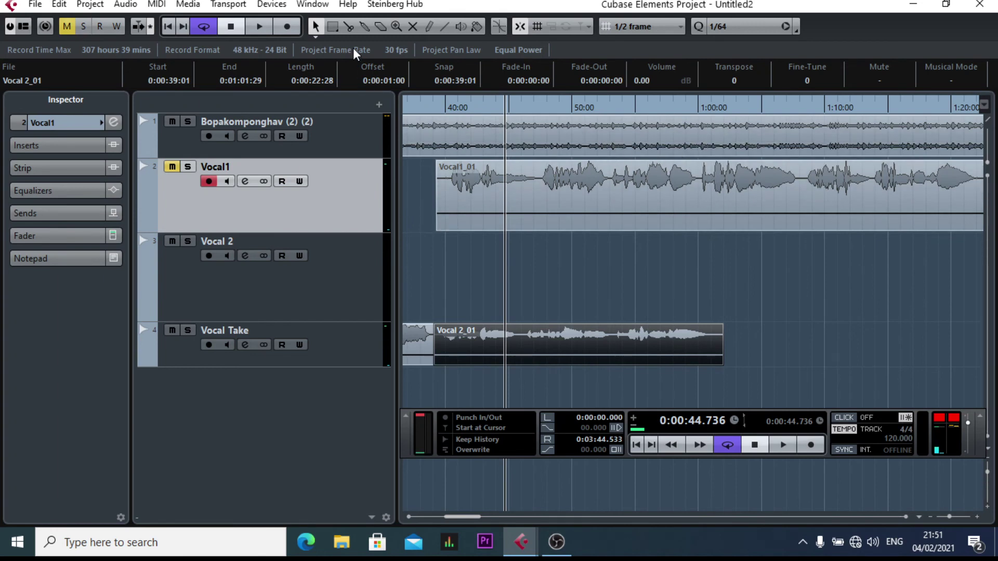
click(349, 26)
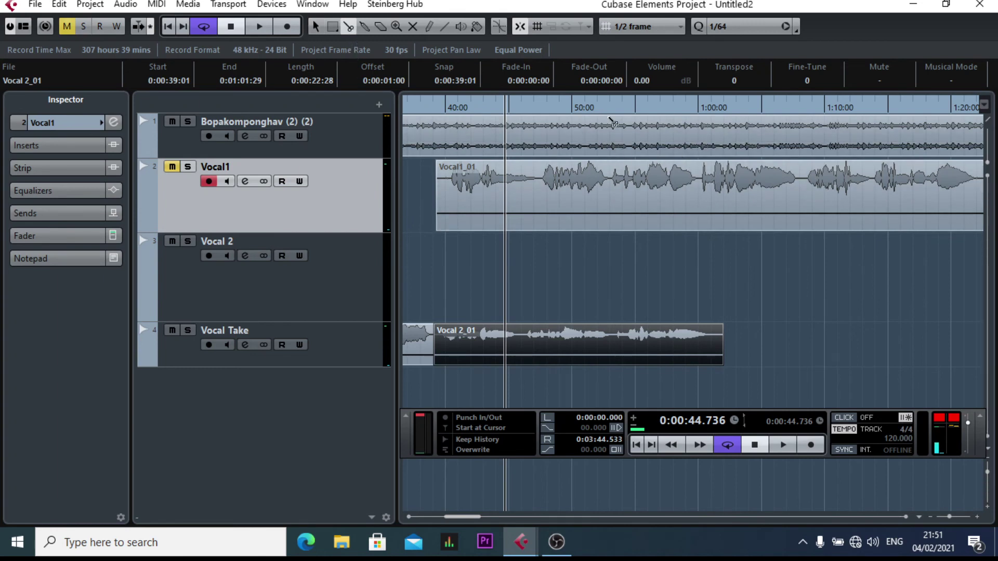
click(698, 188)
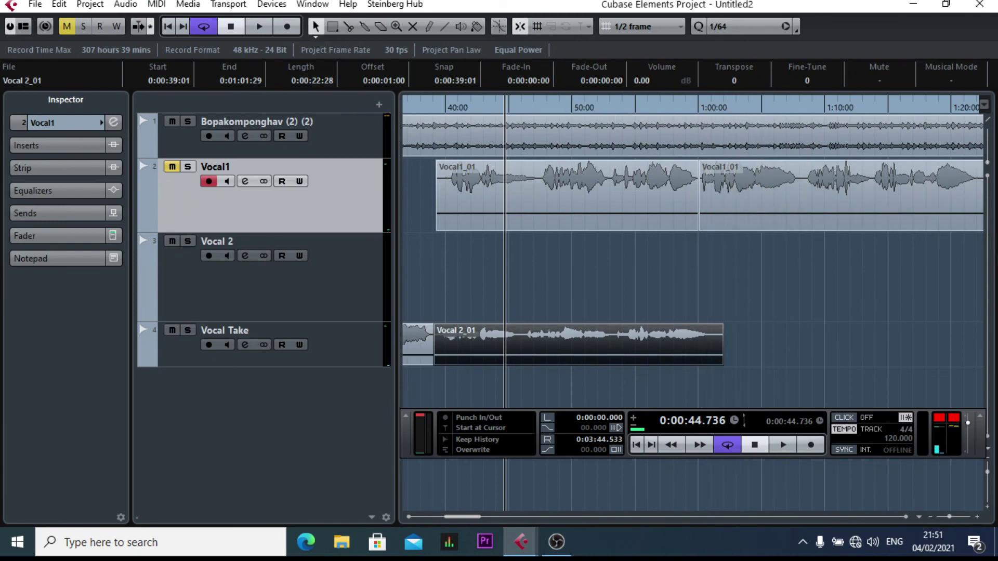
drag(755, 187, 783, 355)
Play back Vocal Take from about 1:00, across the join between the Vocal 2 clip and the last Vocal1 part
key(space)
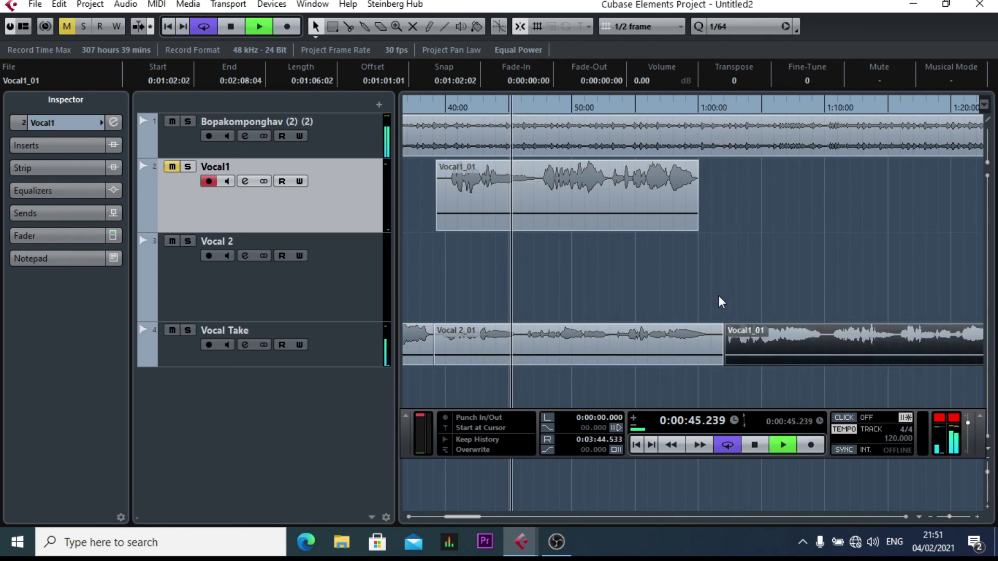
click(699, 107)
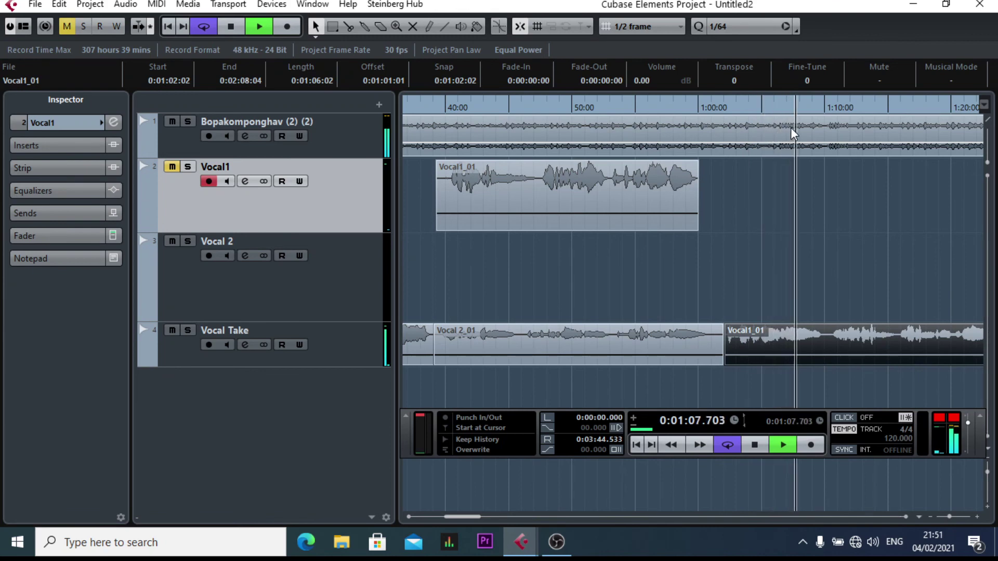
key(space)
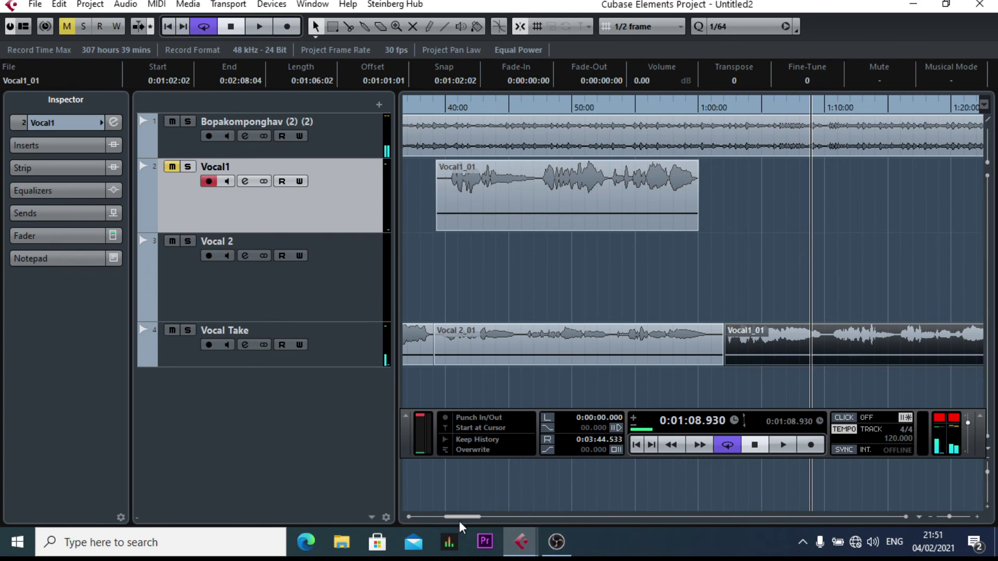
drag(462, 517, 411, 519)
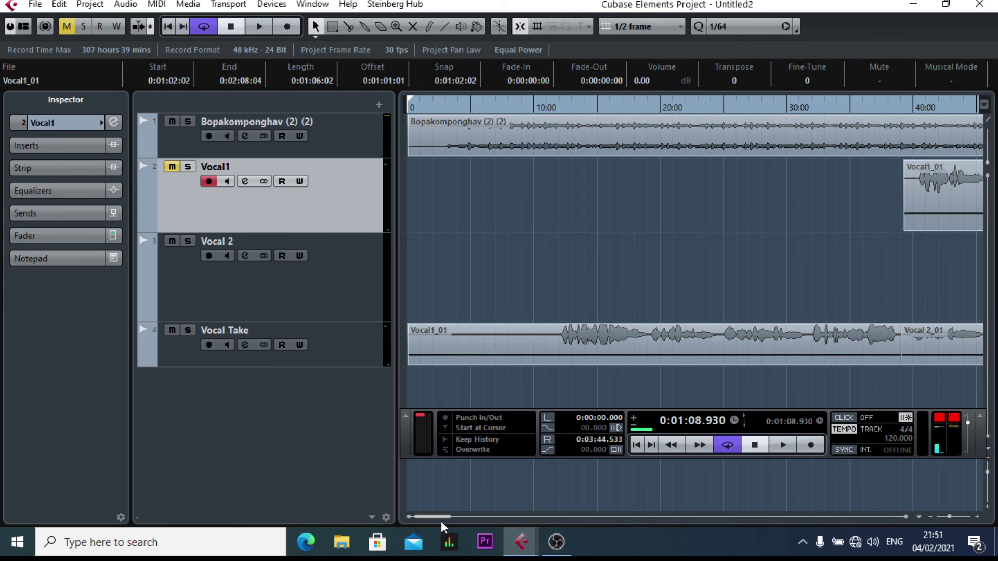
drag(447, 517, 470, 516)
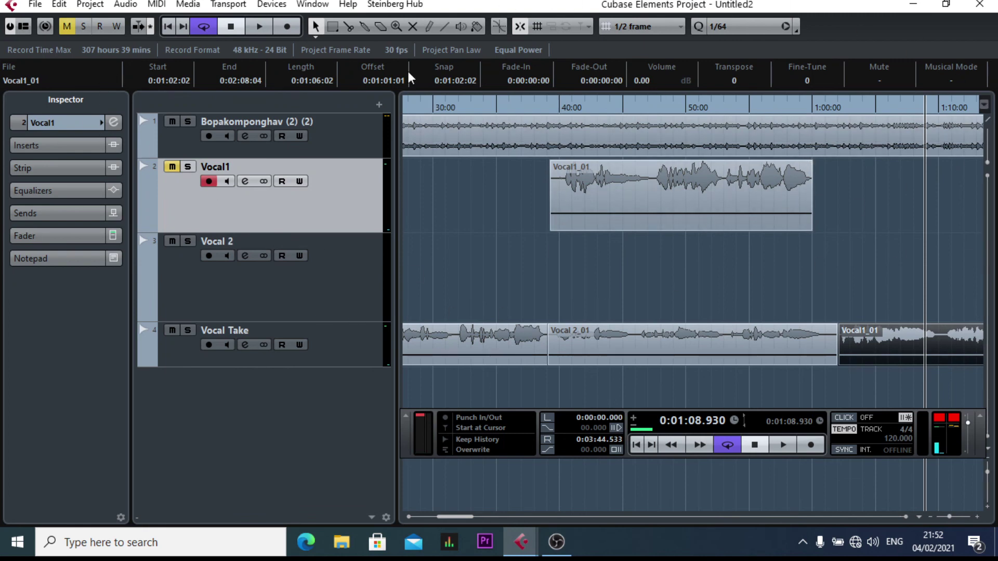
mouse_move(595, 217)
click(318, 268)
click(334, 204)
click(335, 151)
click(337, 261)
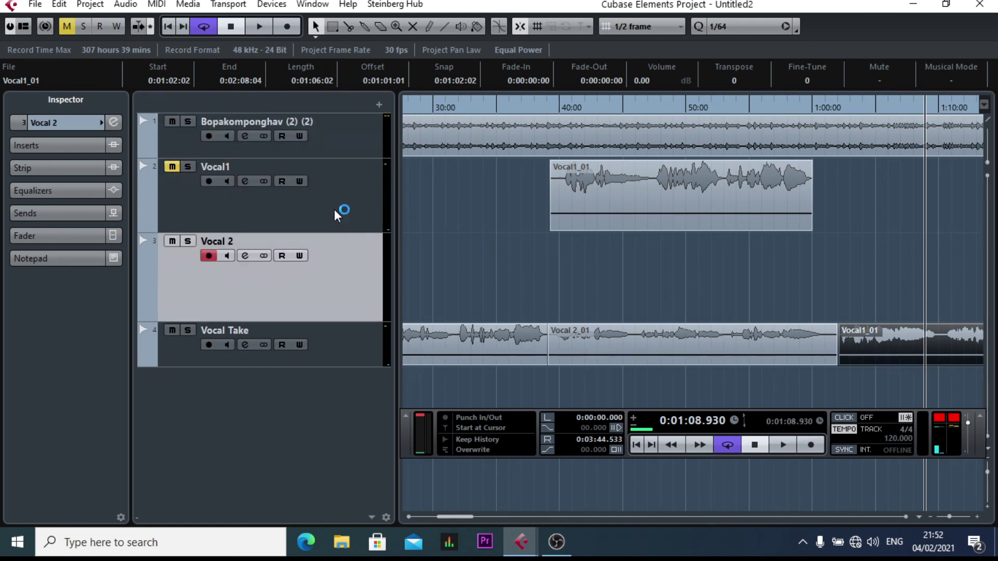
click(335, 209)
click(335, 258)
click(333, 344)
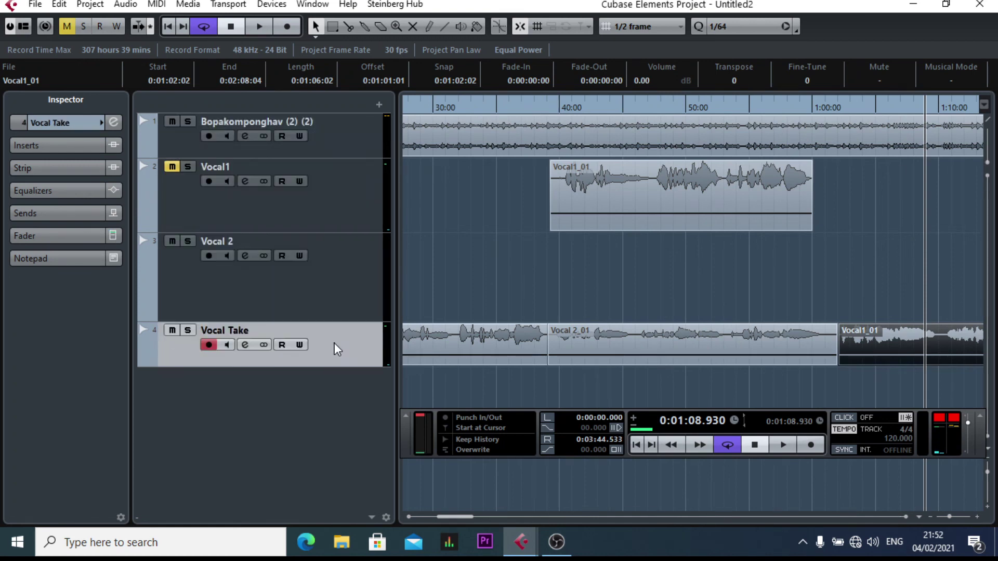
click(343, 275)
click(347, 207)
click(344, 278)
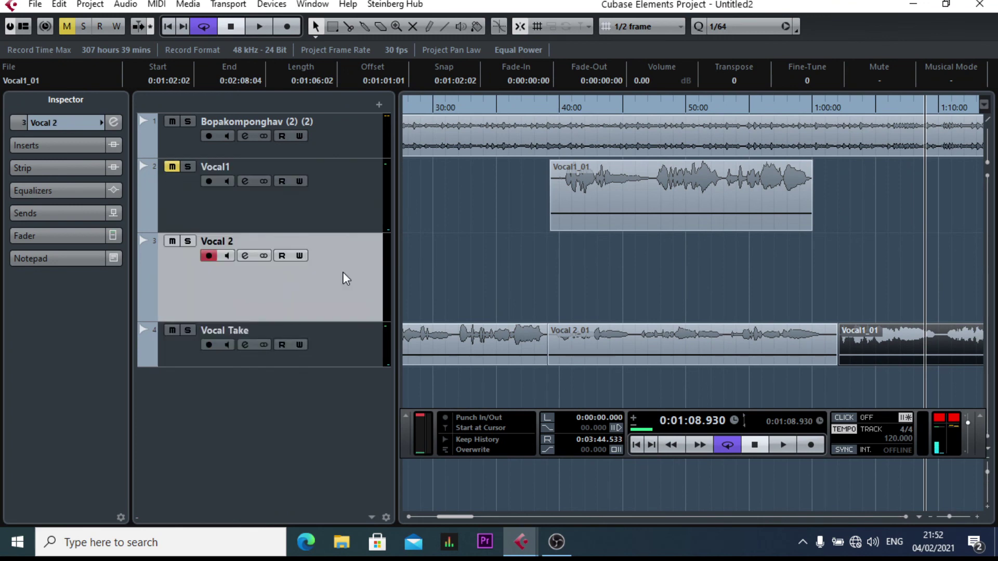
mouse_move(696, 213)
click(369, 206)
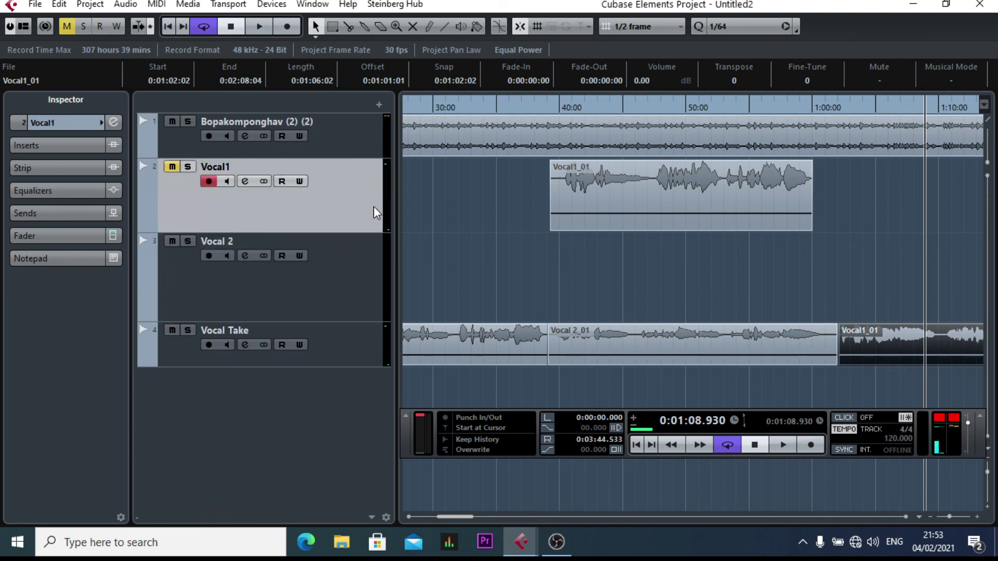